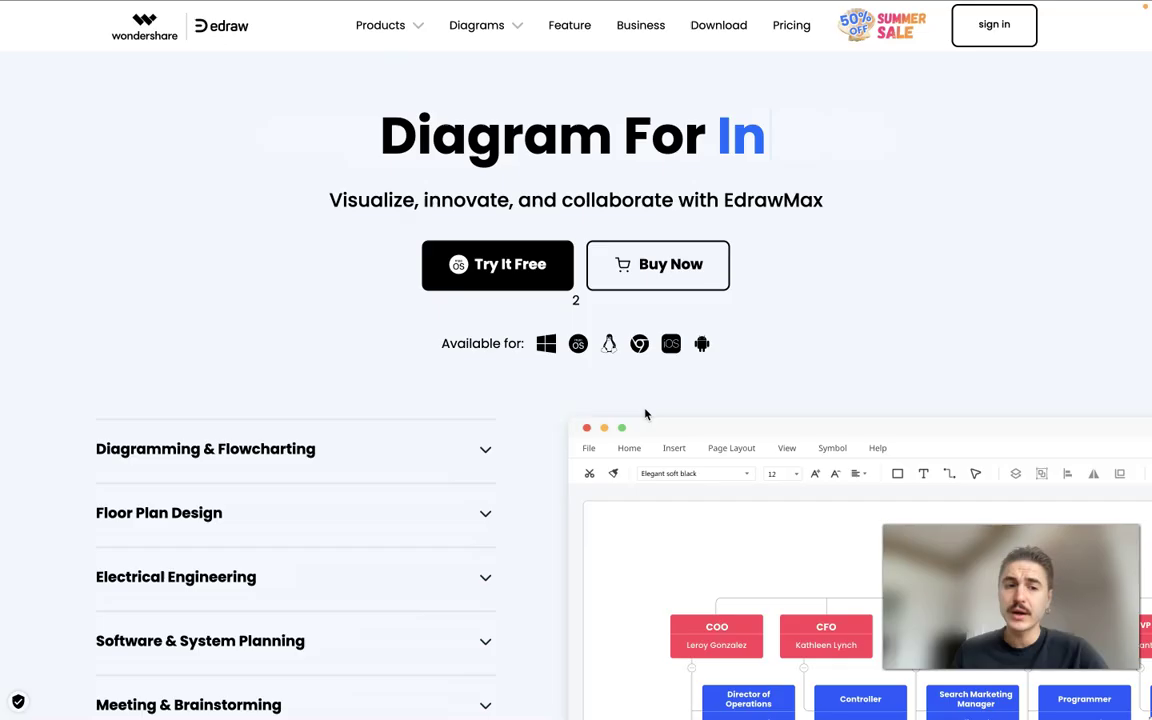
Look through the diagram categories and sample diagrams on the EdrawMax product page
{"action": "scroll", "coordinate": [645, 413], "scroll_direction": "down", "scroll_amount": 3}
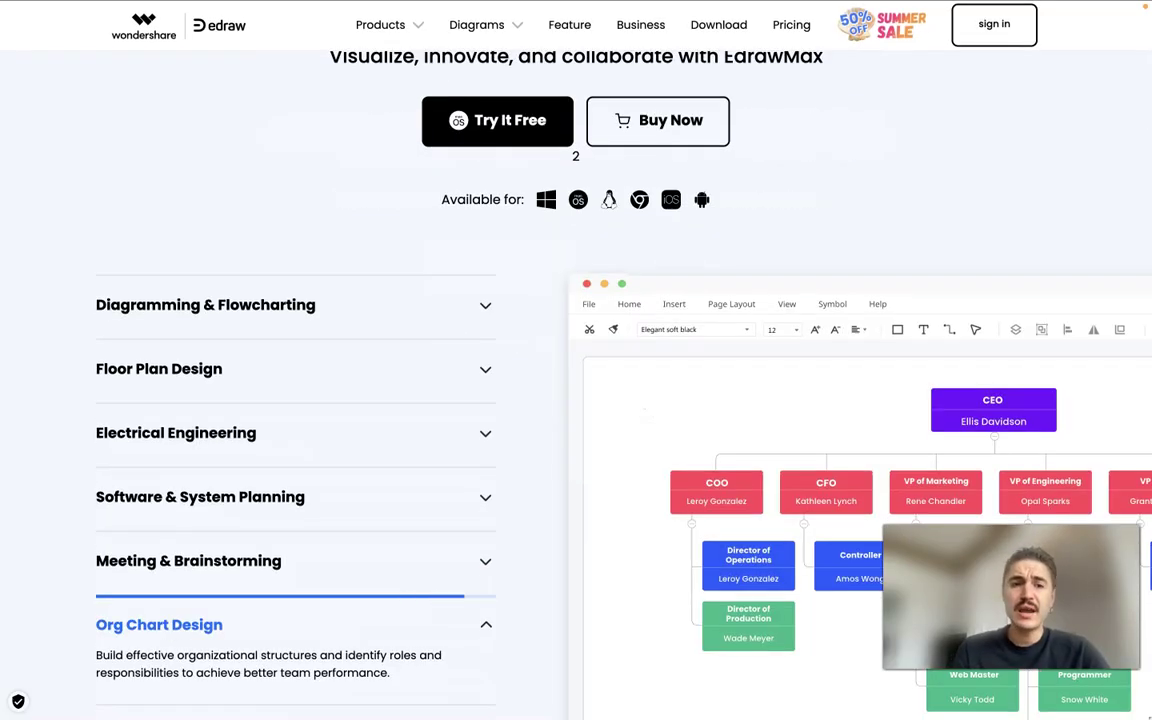
{"action": "scroll", "coordinate": [576, 400], "scroll_direction": "down", "scroll_amount": 3}
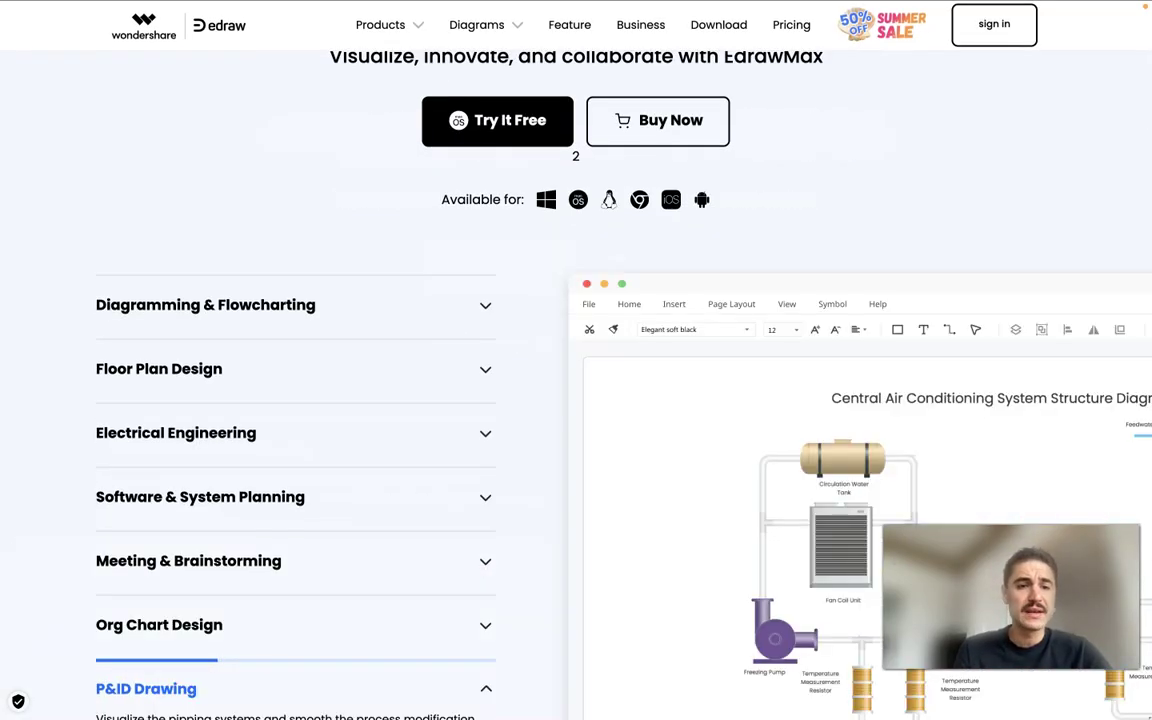
{"action": "scroll", "coordinate": [576, 400], "scroll_direction": "down", "scroll_amount": 1}
{"action": "scroll", "coordinate": [254, 454], "scroll_direction": "down", "scroll_amount": 4}
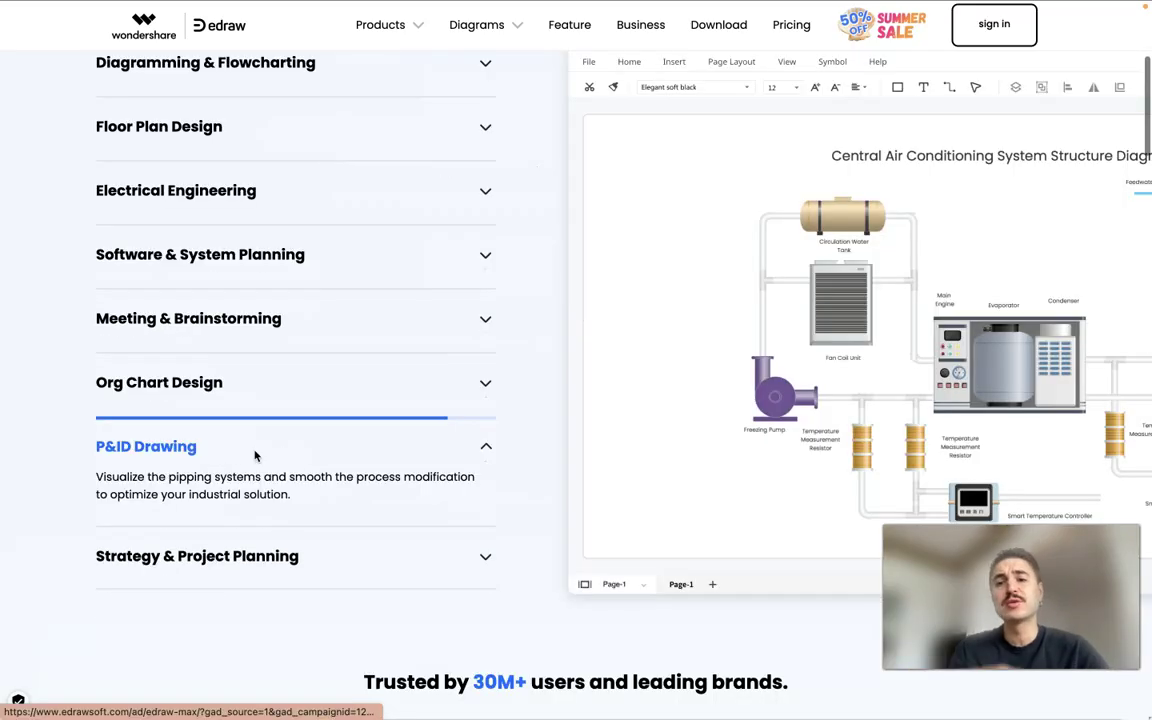
{"action": "scroll", "coordinate": [255, 456], "scroll_direction": "up", "scroll_amount": 10}
{"action": "scroll", "coordinate": [254, 456], "scroll_direction": "down", "scroll_amount": 1}
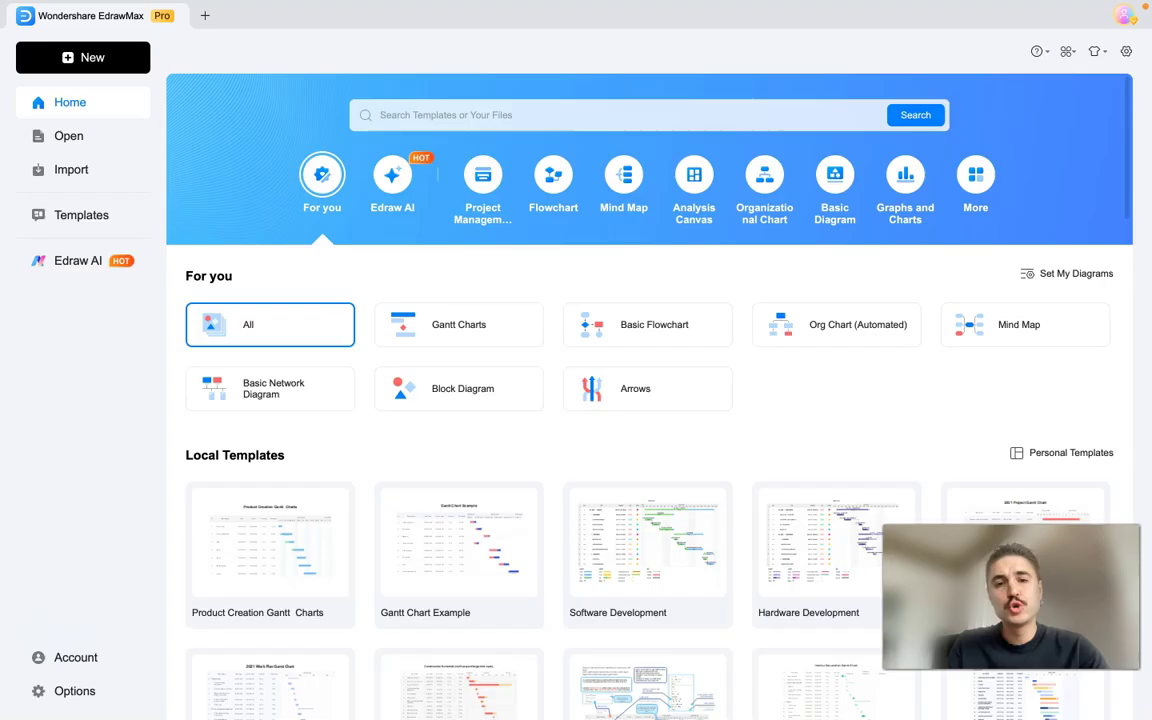
Switch to the EdrawMax app and browse the local templates and diagram categories on its home page
{"action": "scroll", "coordinate": [558, 442], "scroll_direction": "down", "scroll_amount": 4}
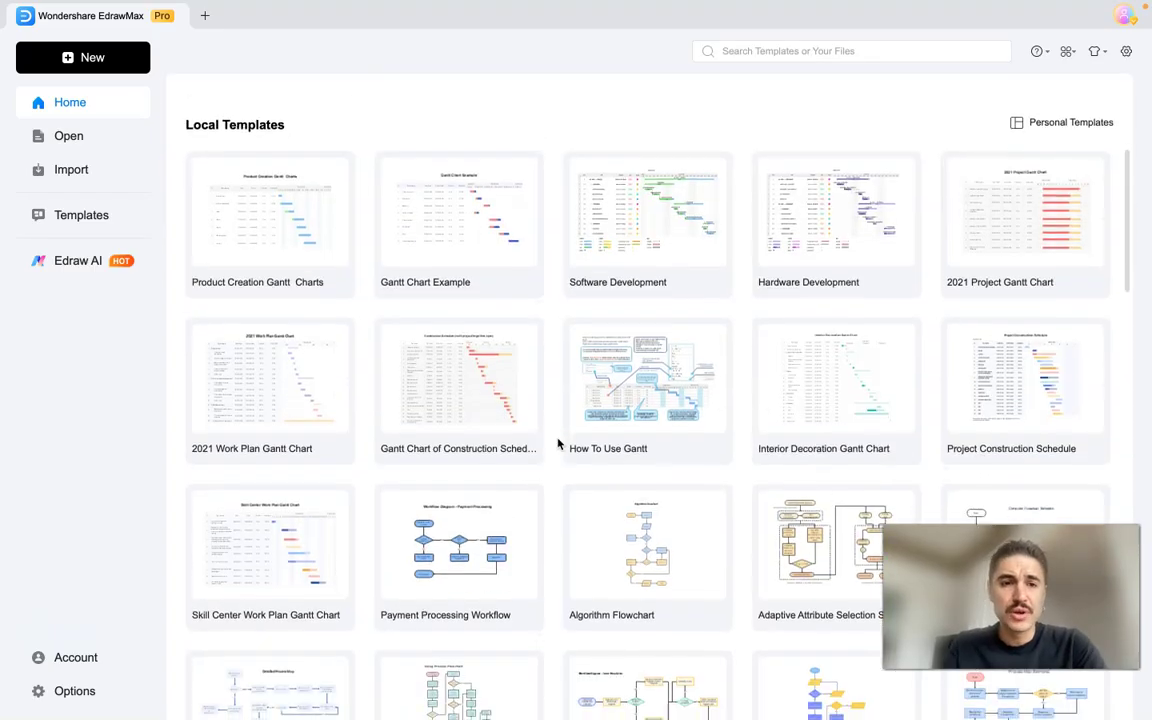
{"action": "scroll", "coordinate": [558, 442], "scroll_direction": "up", "scroll_amount": 4}
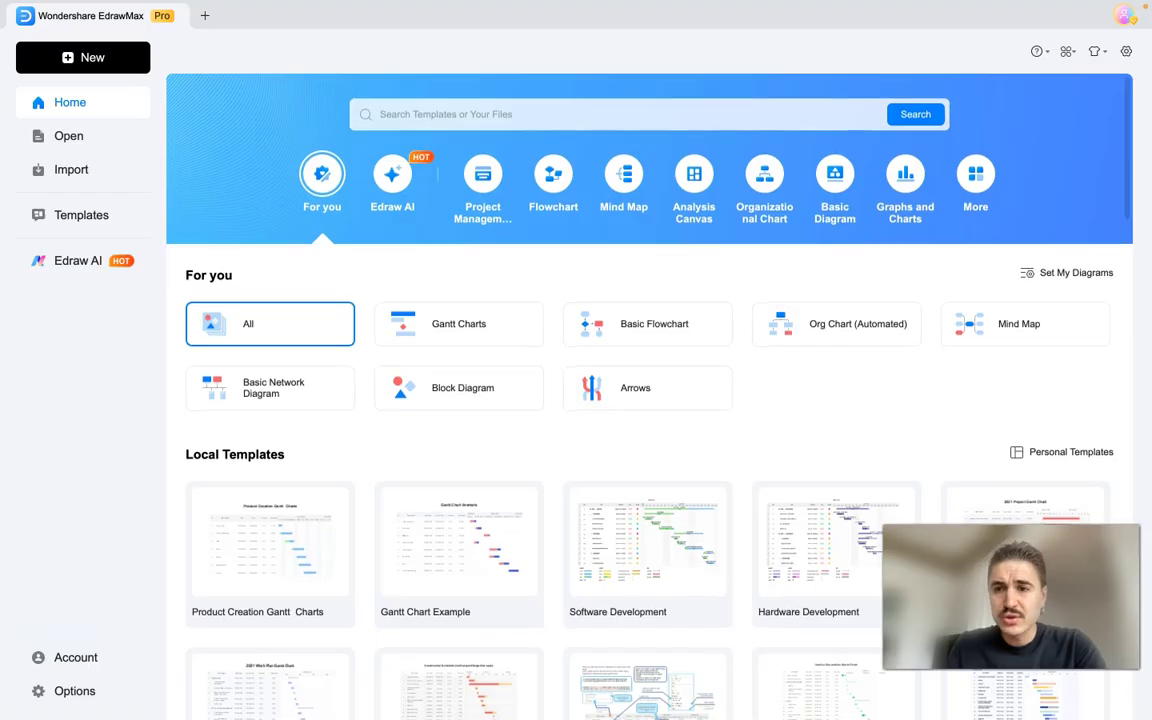
{"action": "scroll", "coordinate": [1072, 442], "scroll_direction": "down", "scroll_amount": 10}
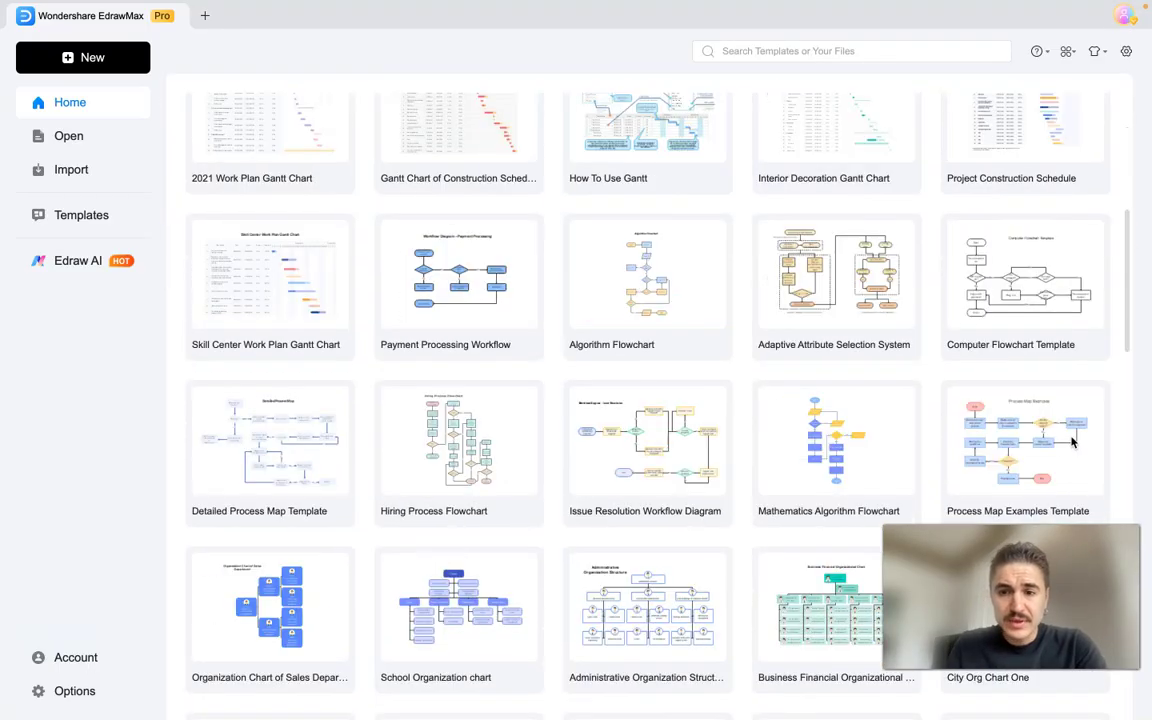
{"action": "scroll", "coordinate": [1072, 442], "scroll_direction": "down", "scroll_amount": 5}
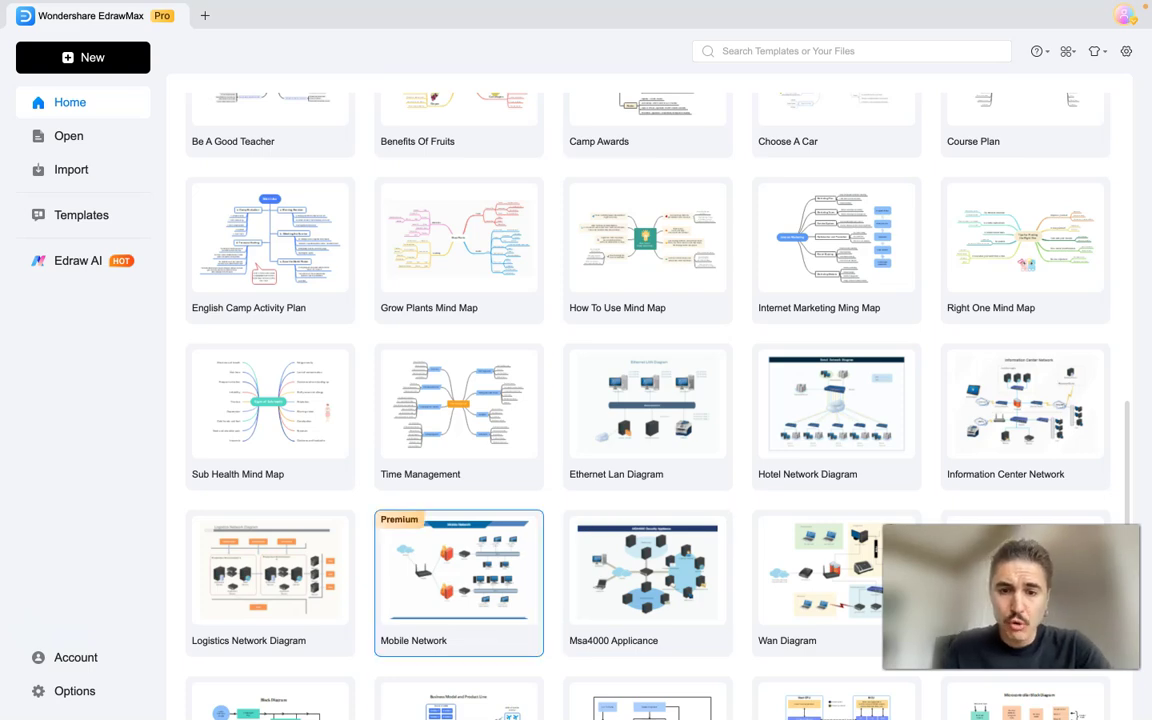
{"action": "scroll", "coordinate": [459, 600], "scroll_direction": "down", "scroll_amount": 4}
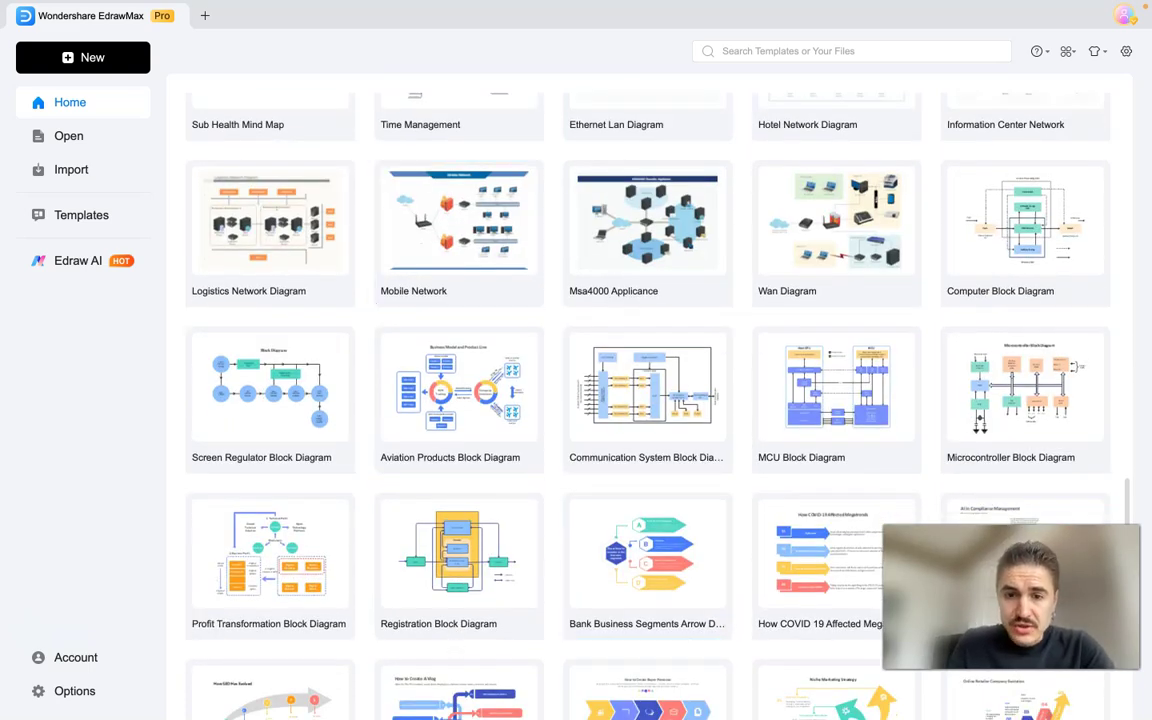
{"action": "scroll", "coordinate": [666, 481], "scroll_direction": "down", "scroll_amount": 3}
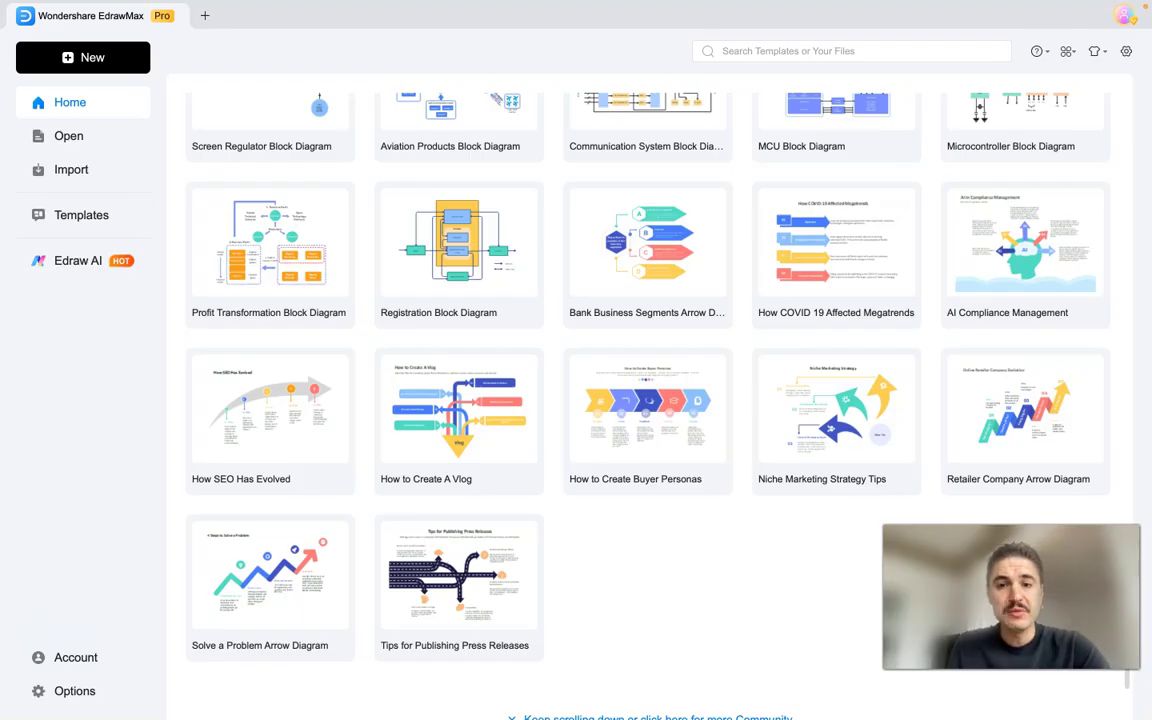
{"action": "scroll", "coordinate": [649, 400], "scroll_direction": "up", "scroll_amount": 15}
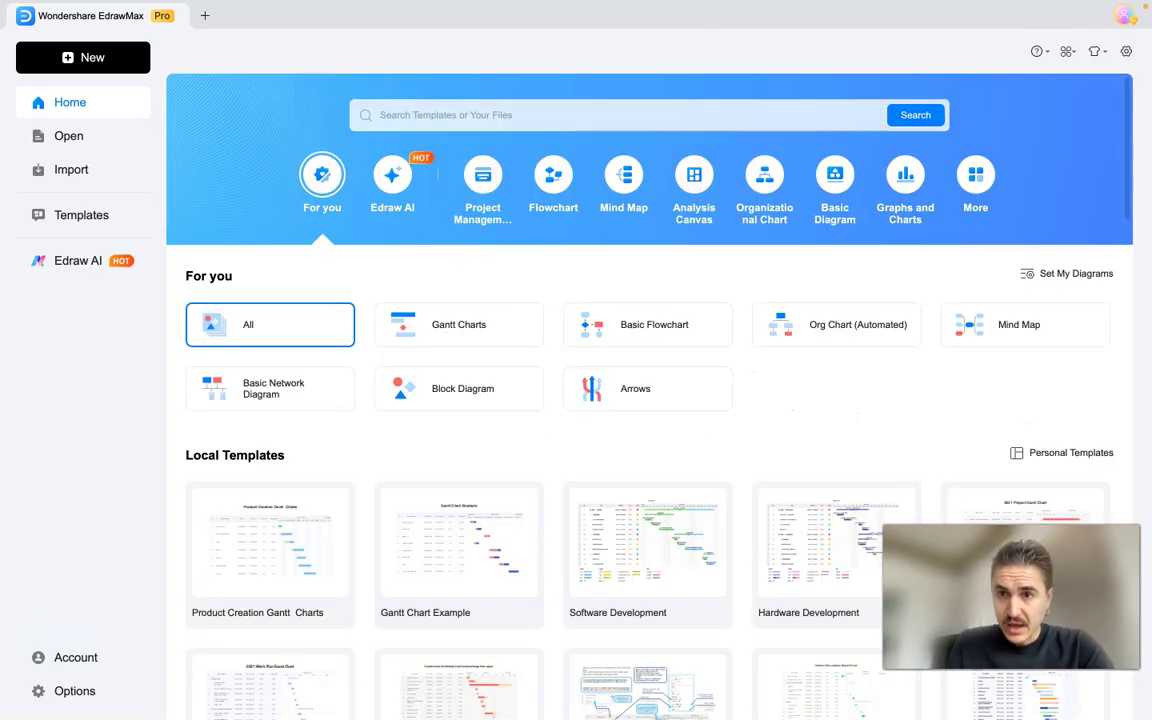
{"action": "left_click", "coordinate": [975, 178]}
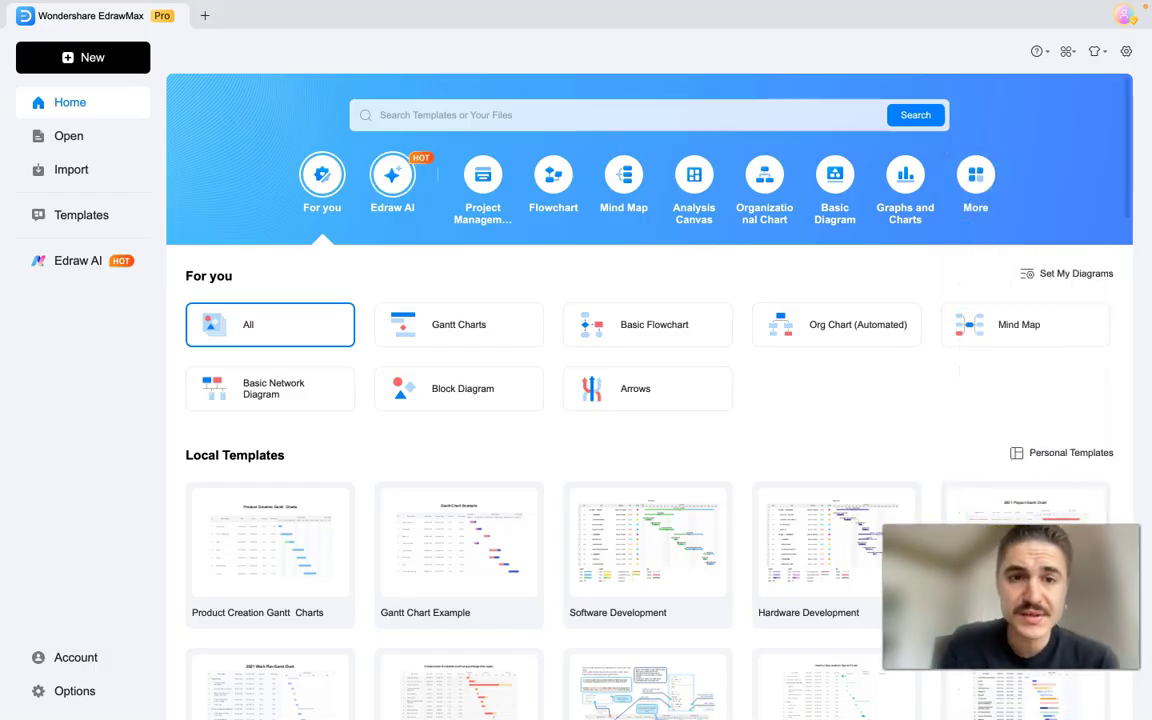
Open the Edraw AI diagram creator and activate its prompt field to show the featured templates
{"action": "left_click", "coordinate": [406, 184]}
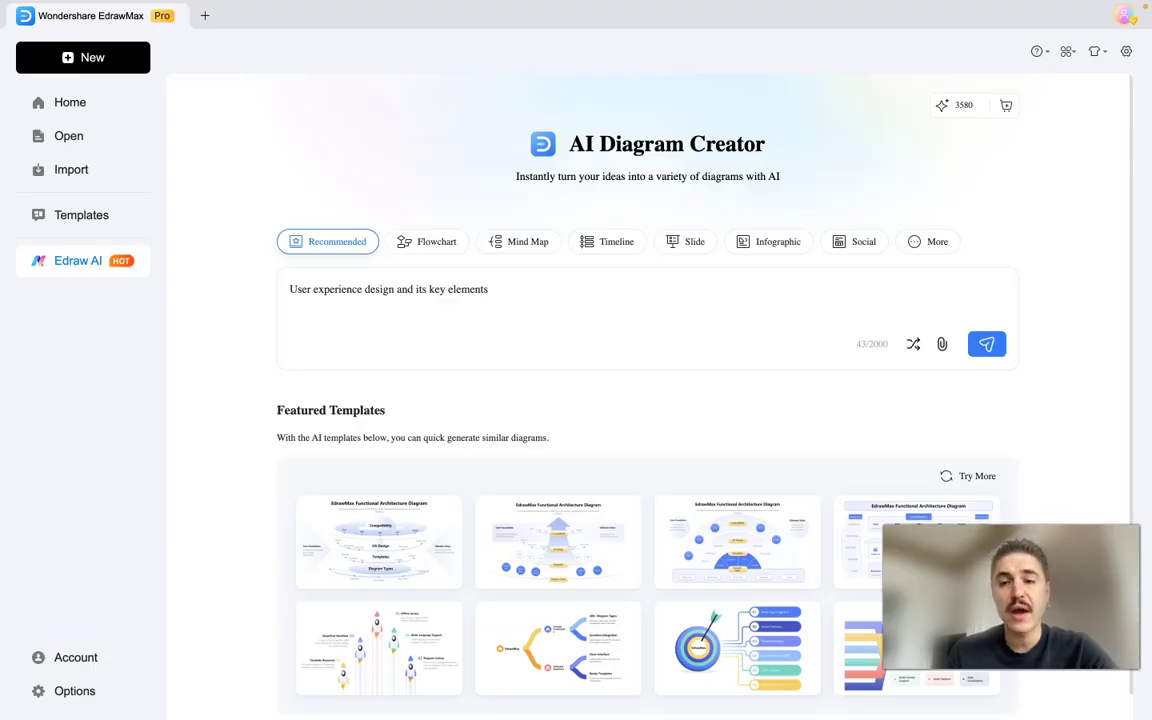
{"action": "scroll", "coordinate": [632, 506], "scroll_direction": "down", "scroll_amount": 1}
{"action": "scroll", "coordinate": [632, 506], "scroll_direction": "up", "scroll_amount": 1}
{"action": "scroll", "coordinate": [632, 506], "scroll_direction": "down", "scroll_amount": 1}
{"action": "scroll", "coordinate": [632, 506], "scroll_direction": "up", "scroll_amount": 1}
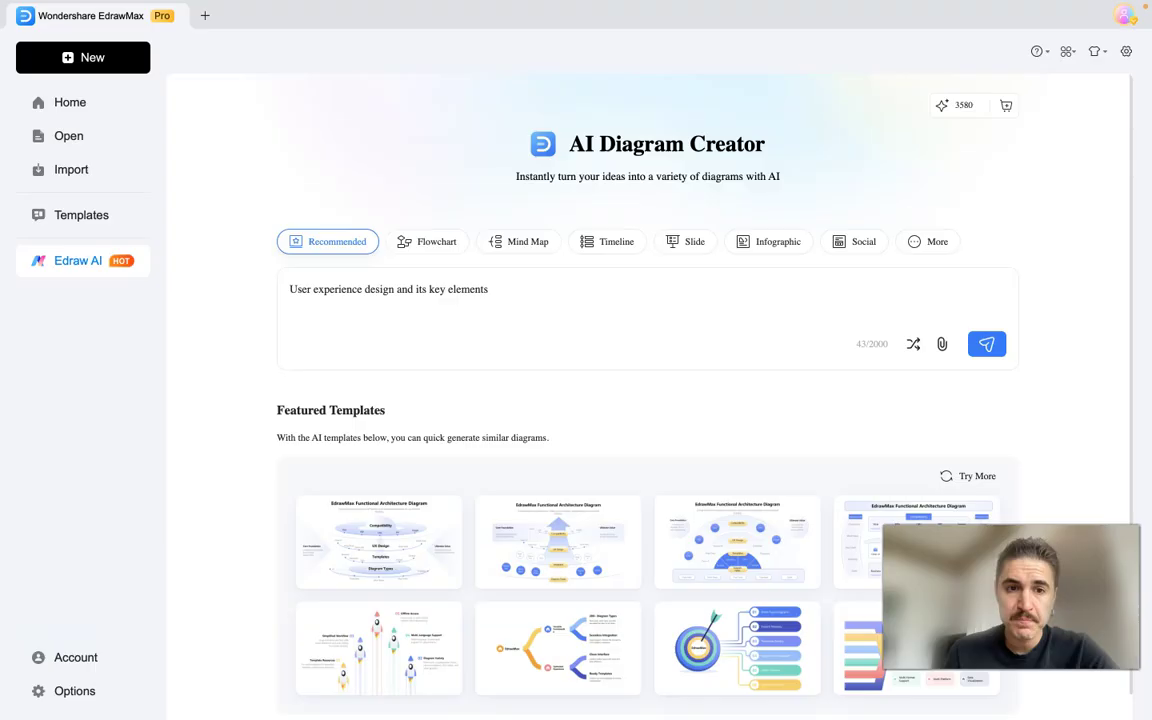
{"action": "double_click", "coordinate": [388, 313]}
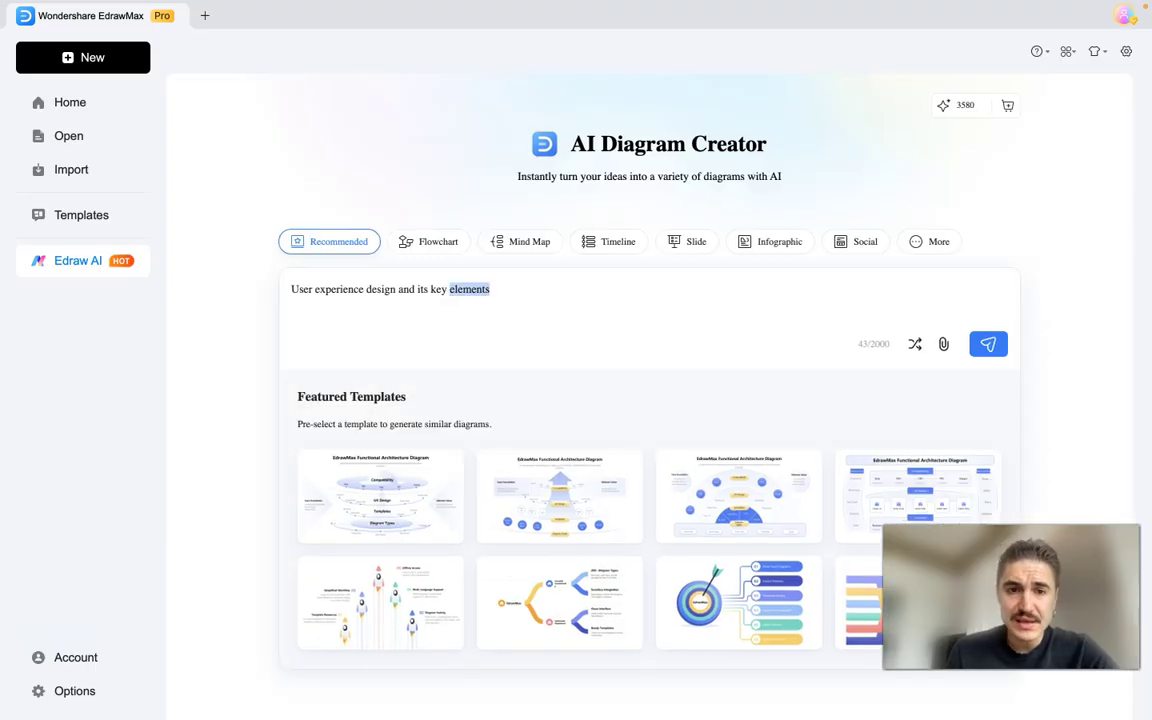
{"action": "left_click", "coordinate": [390, 312]}
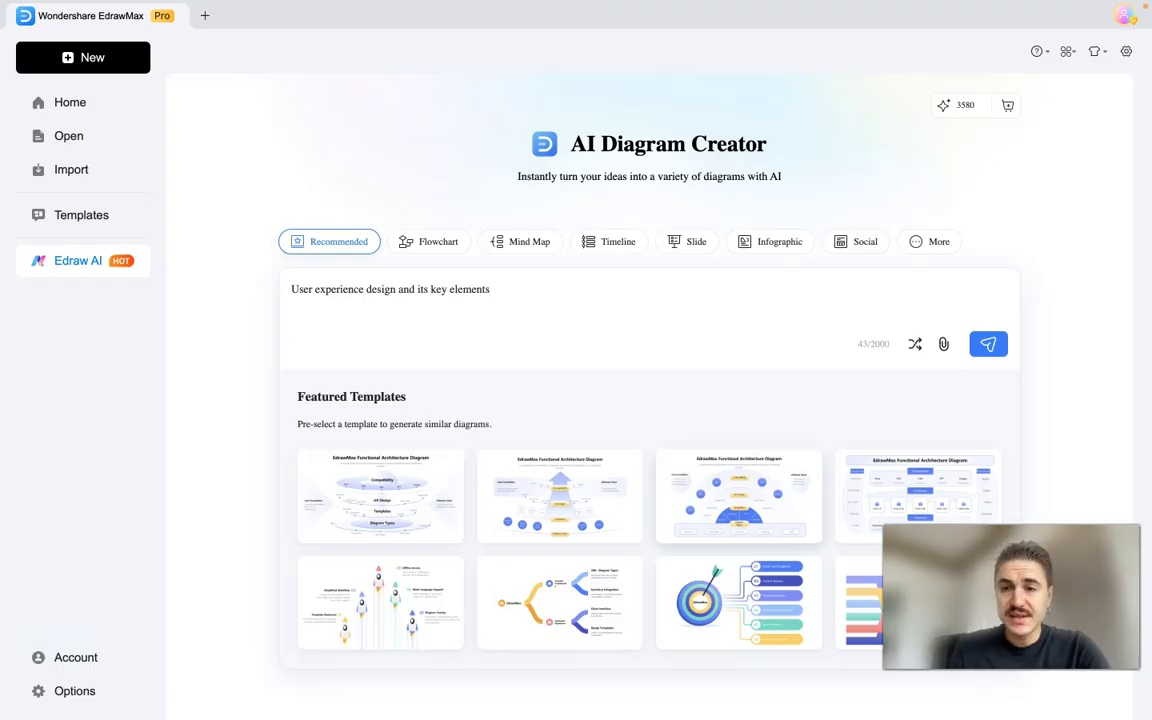
Choose the branching AI template with an icon for each item and generate a diagram for "supermarket types around the world"
{"action": "left_click", "coordinate": [1001, 549]}
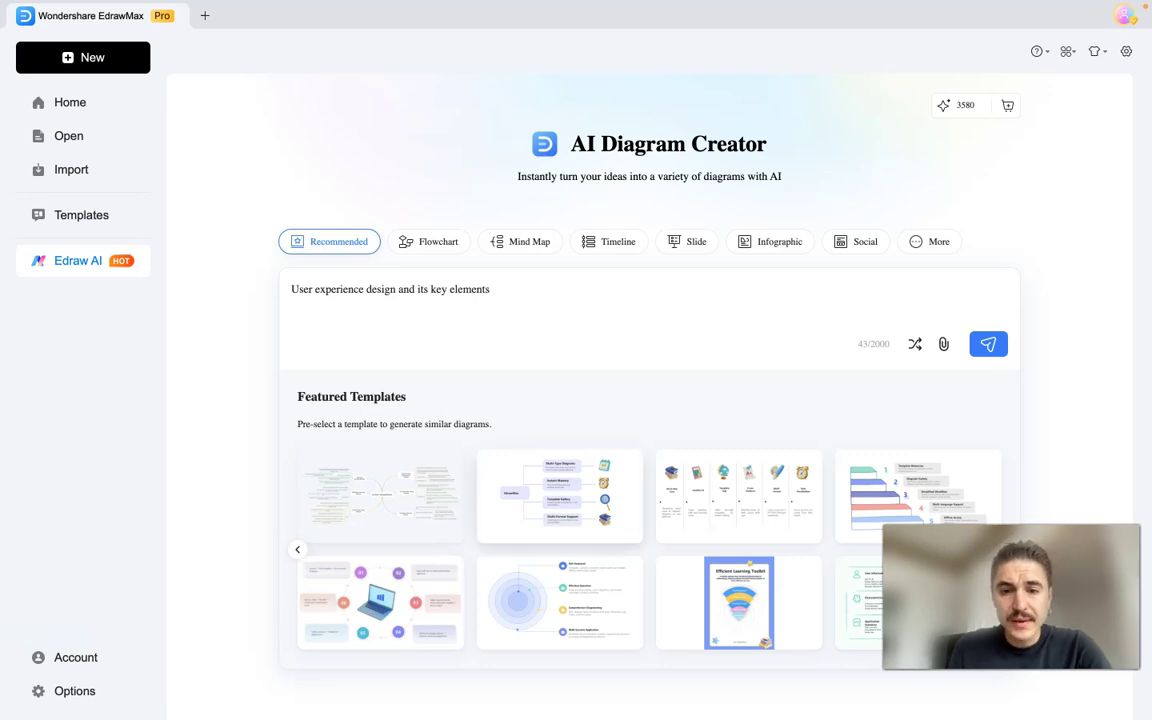
{"action": "left_click", "coordinate": [560, 510]}
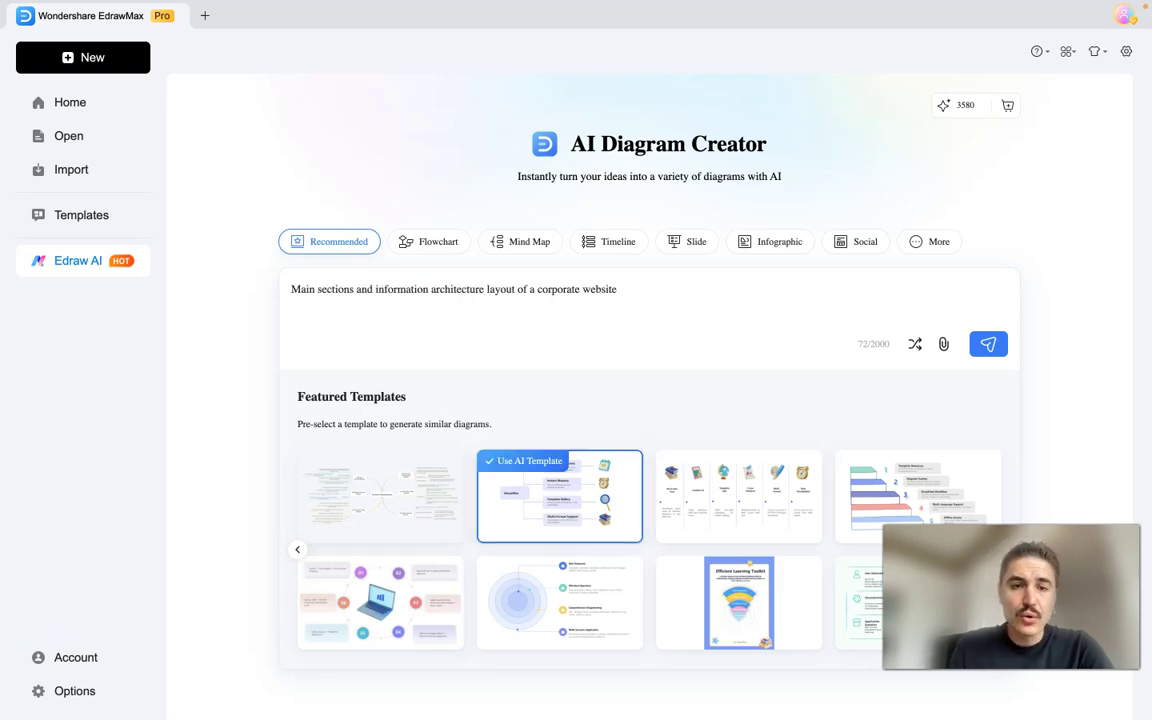
{"action": "triple_click", "coordinate": [400, 289]}
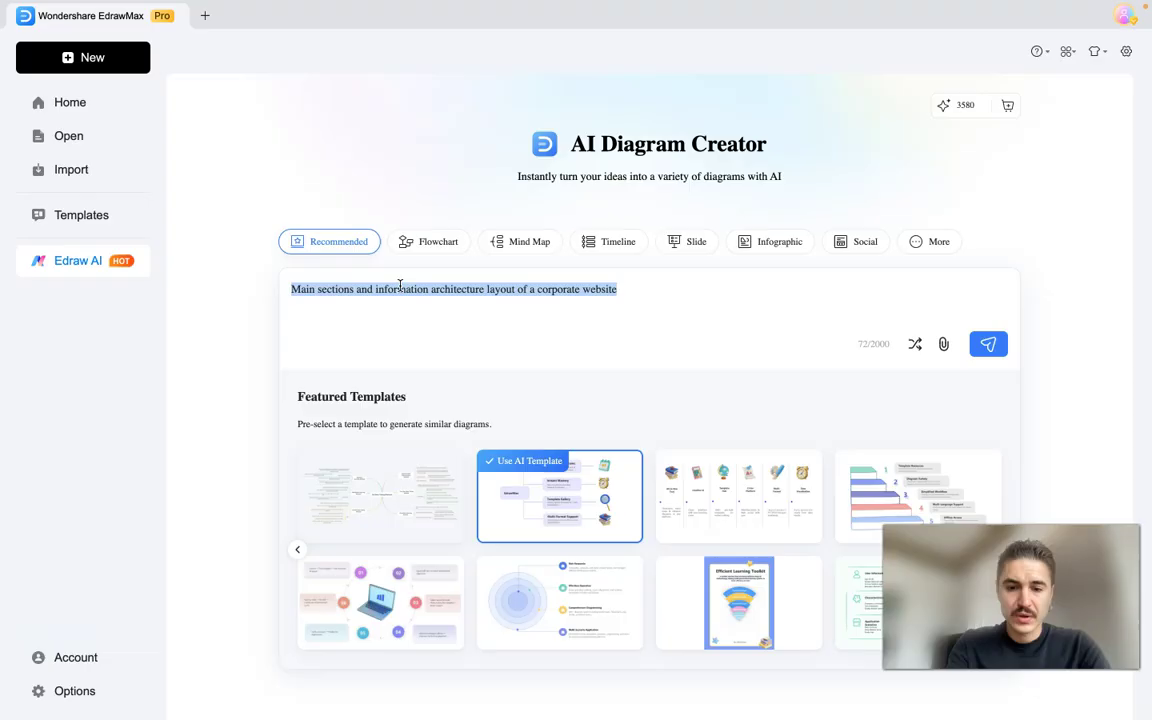
{"action": "type", "text": "super"}
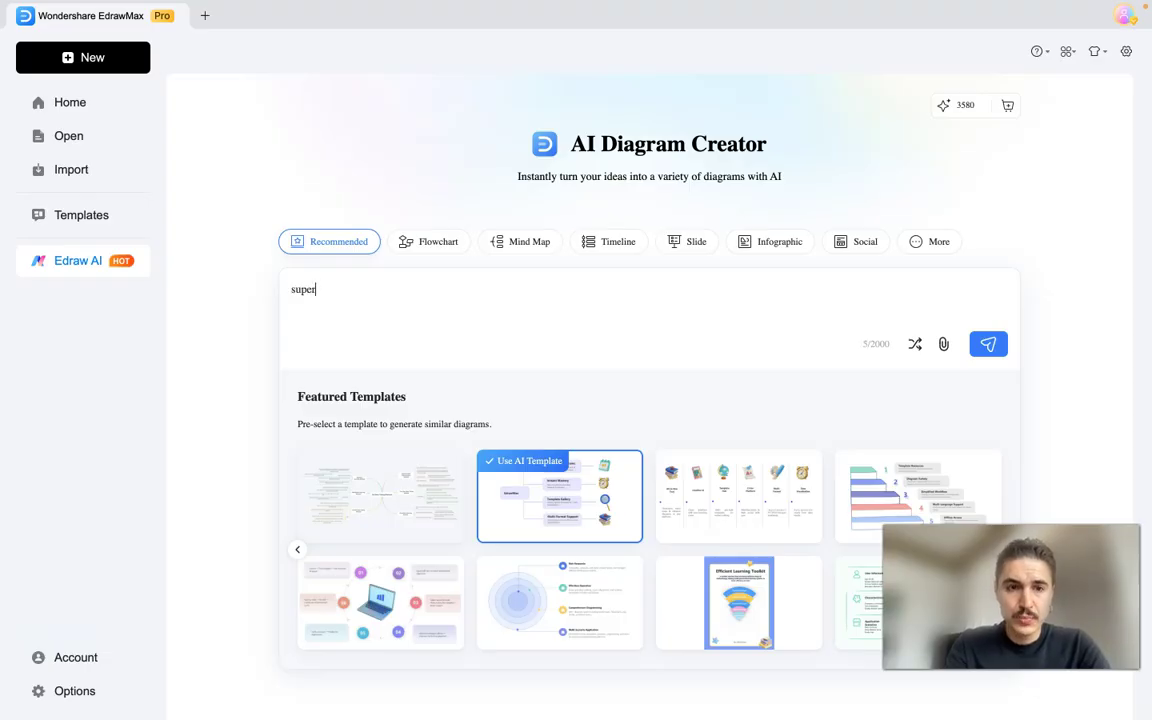
{"action": "type", "text": "market "}
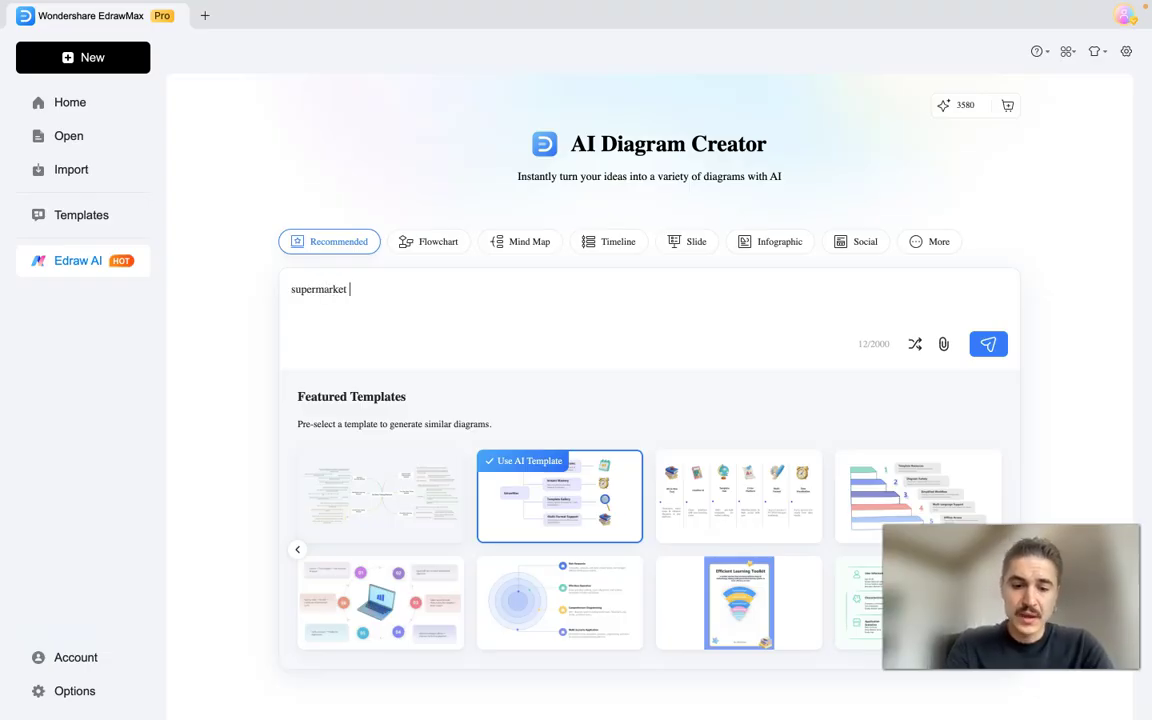
{"action": "type", "text": "types a"}
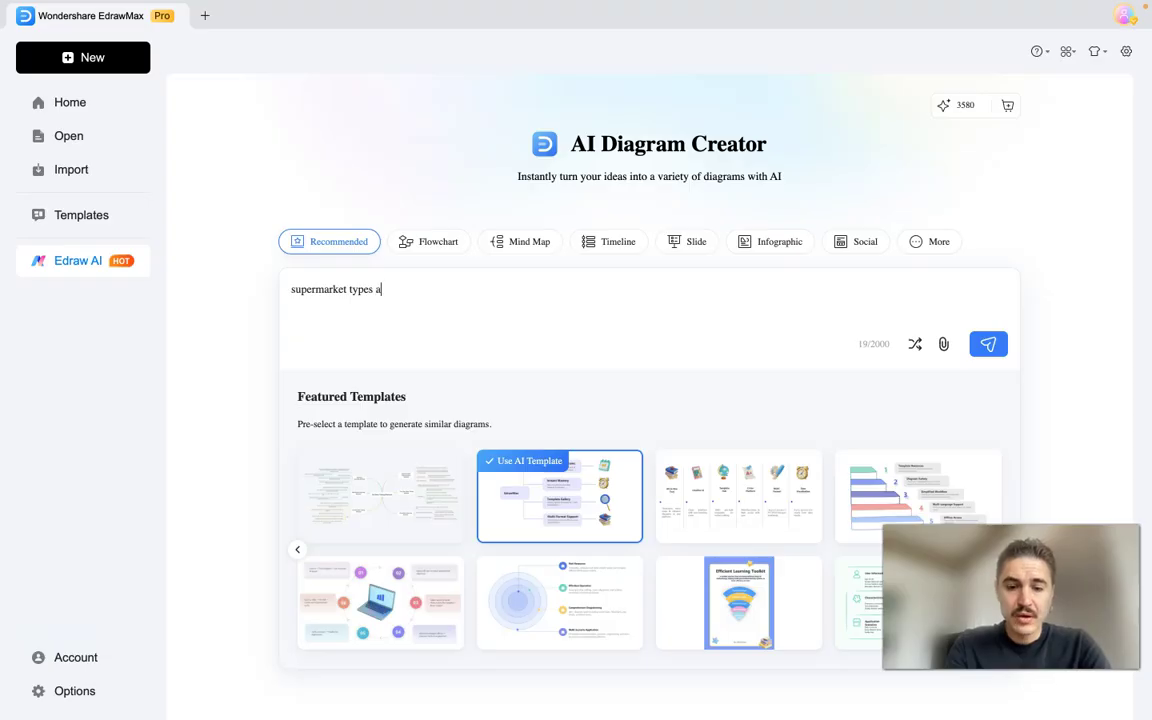
{"action": "type", "text": "round the world"}
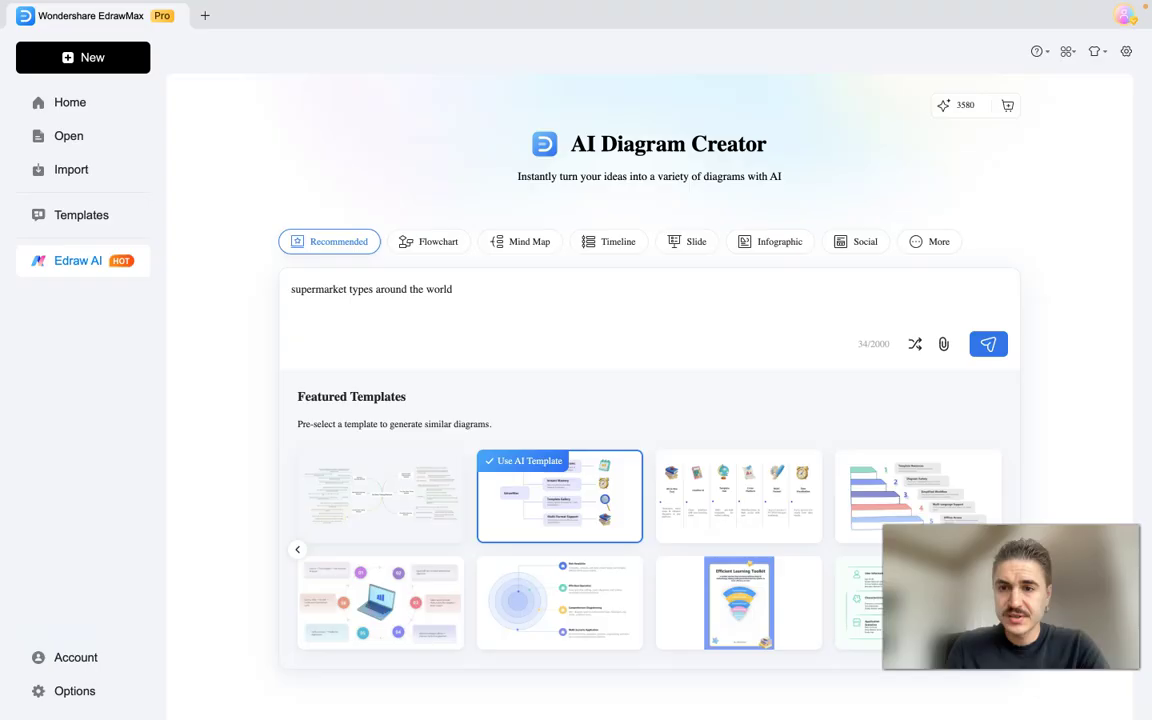
{"action": "key", "text": "Return"}
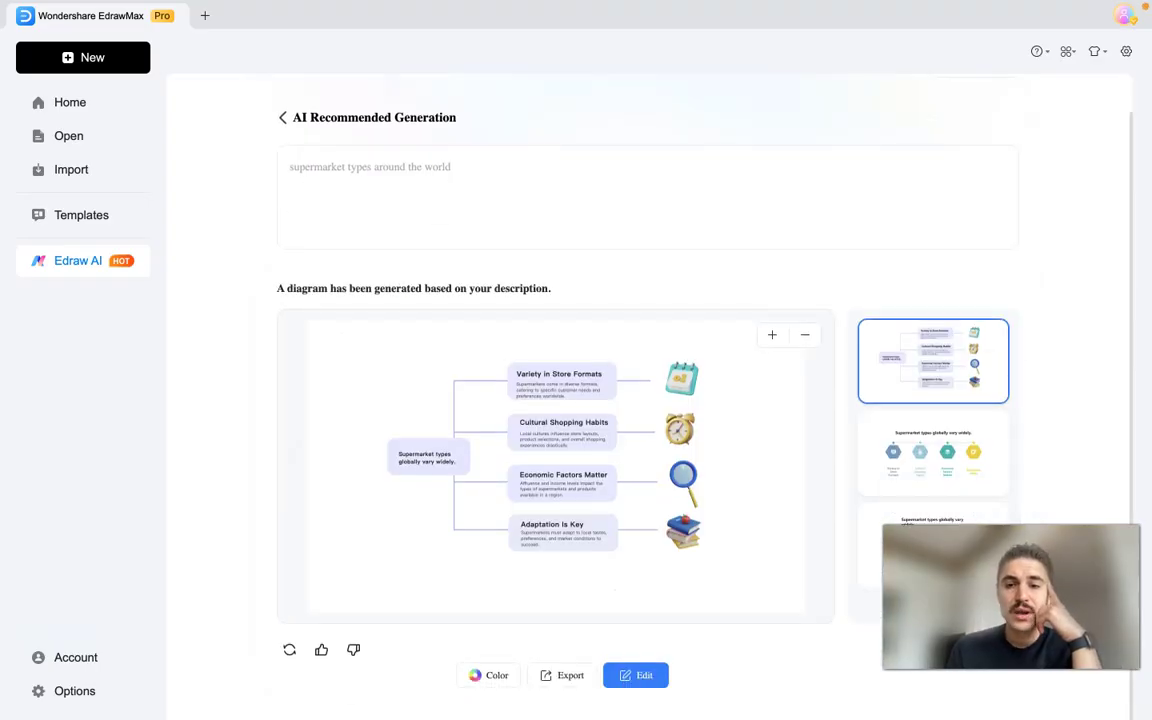
Preview the alternative generated supermarket diagrams, and open the branching version with the four pictures for editing
{"action": "left_click", "coordinate": [933, 455]}
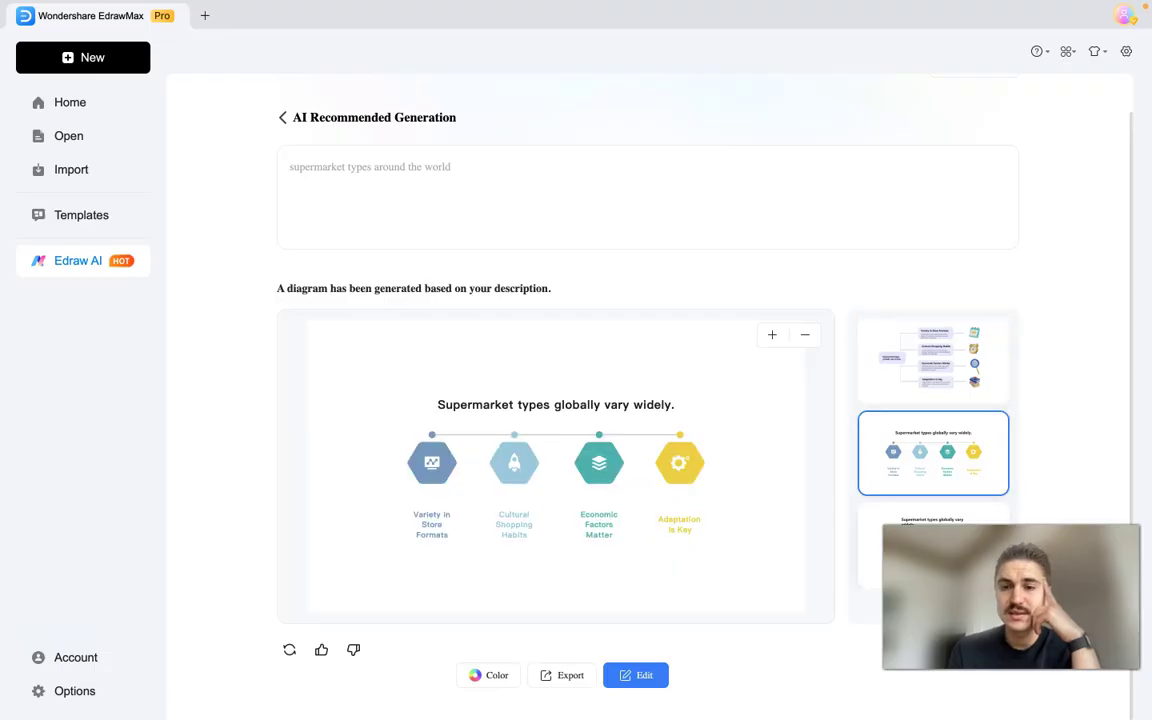
{"action": "left_click", "coordinate": [935, 515]}
{"action": "left_click", "coordinate": [940, 388]}
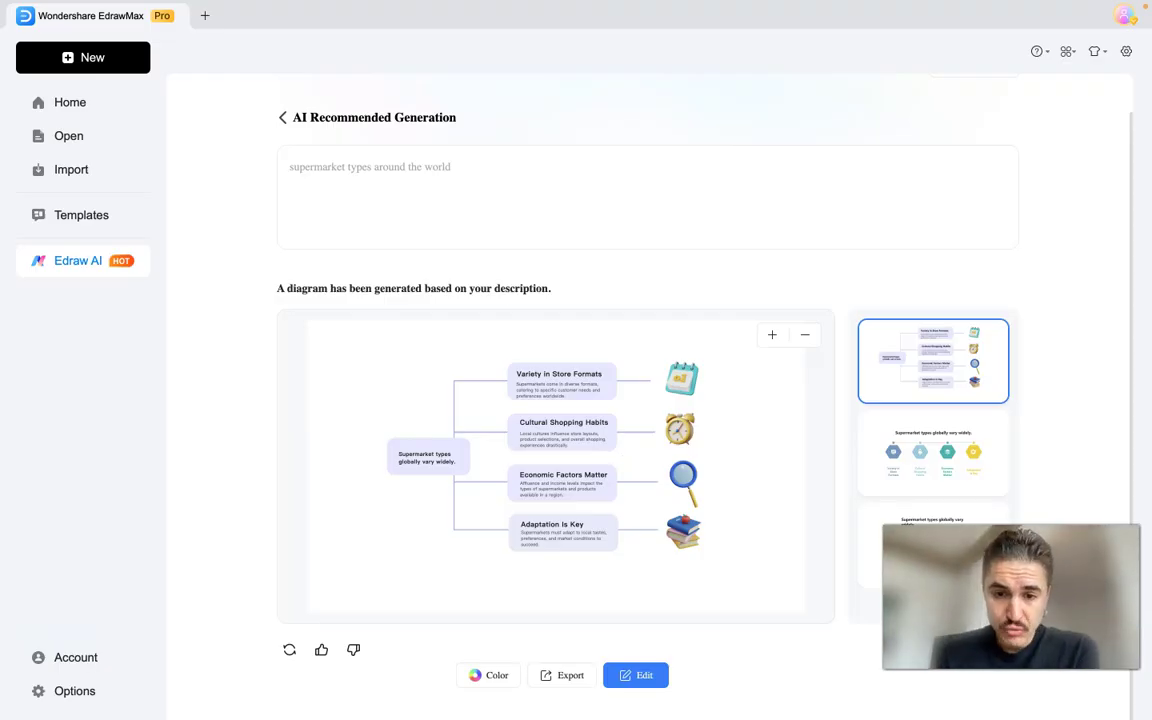
{"action": "left_click", "coordinate": [644, 676]}
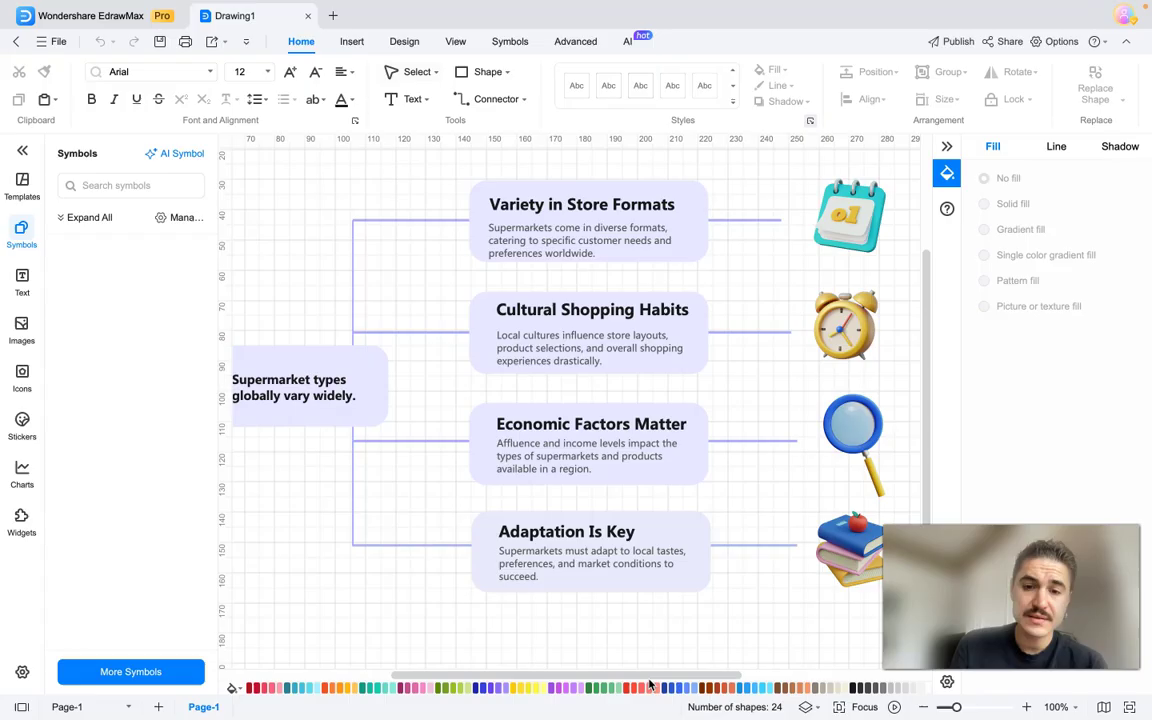
{"action": "scroll", "coordinate": [626, 452], "scroll_direction": "down", "scroll_amount": 2, "text": "ctrl"}
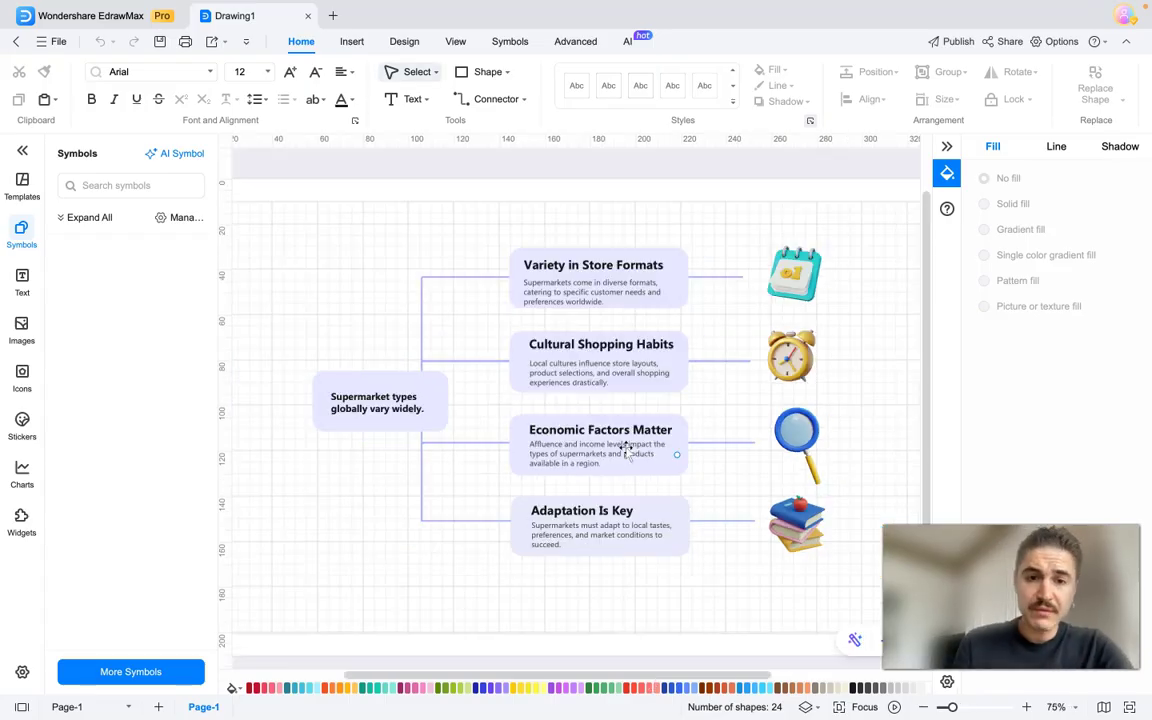
{"action": "scroll", "coordinate": [626, 452], "scroll_direction": "up", "scroll_amount": 2, "text": "ctrl"}
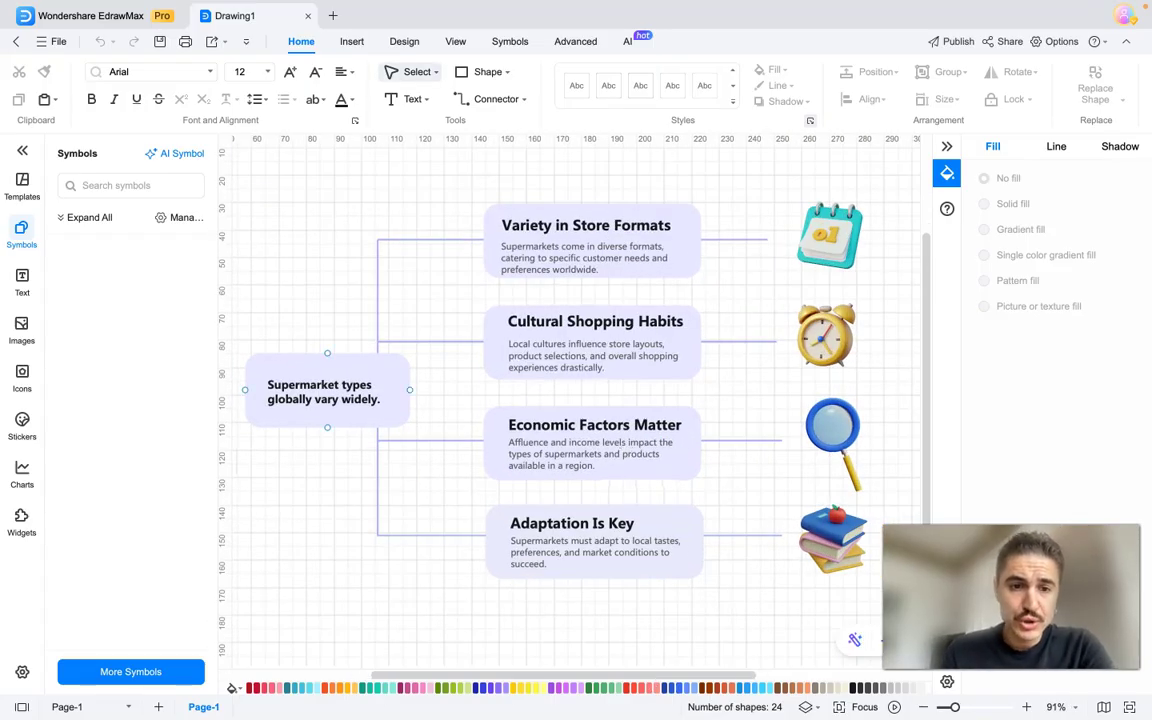
Reduce the font size of the central "Supermarket types globally vary widely." text
{"action": "double_click", "coordinate": [326, 392]}
{"action": "left_click", "coordinate": [316, 492]}
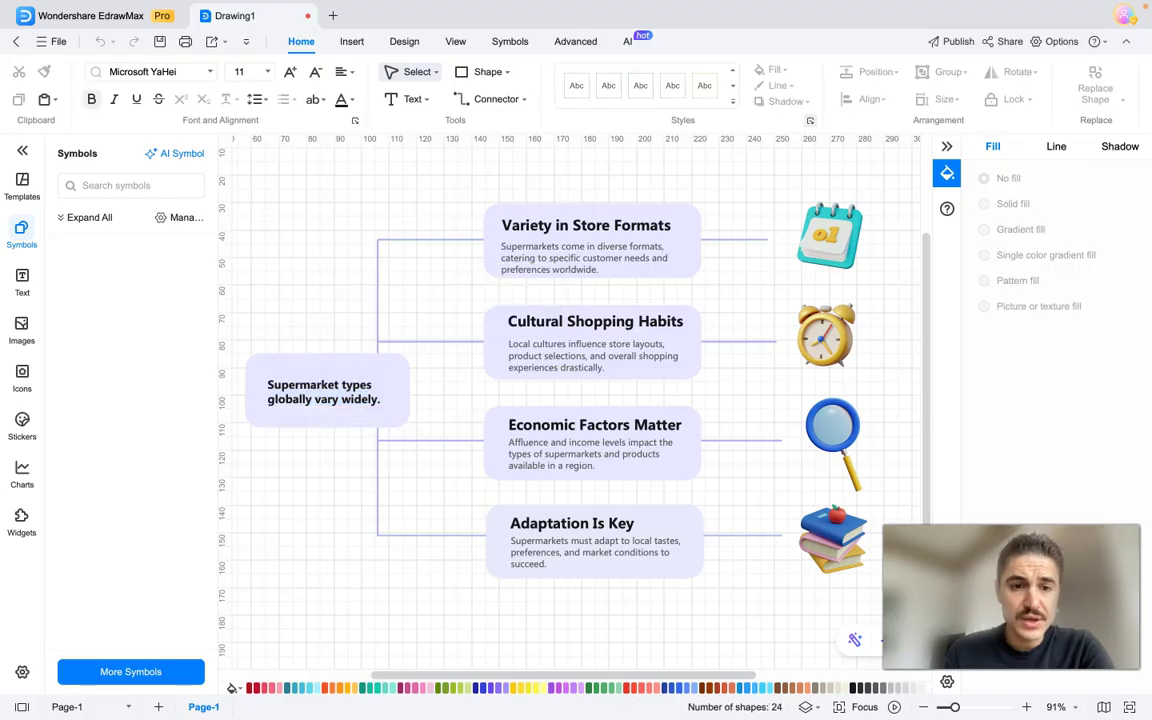
{"action": "double_click", "coordinate": [325, 391]}
Apply a solid pink fill to the description text box under "Variety in Store Formats"
{"action": "left_click", "coordinate": [590, 258]}
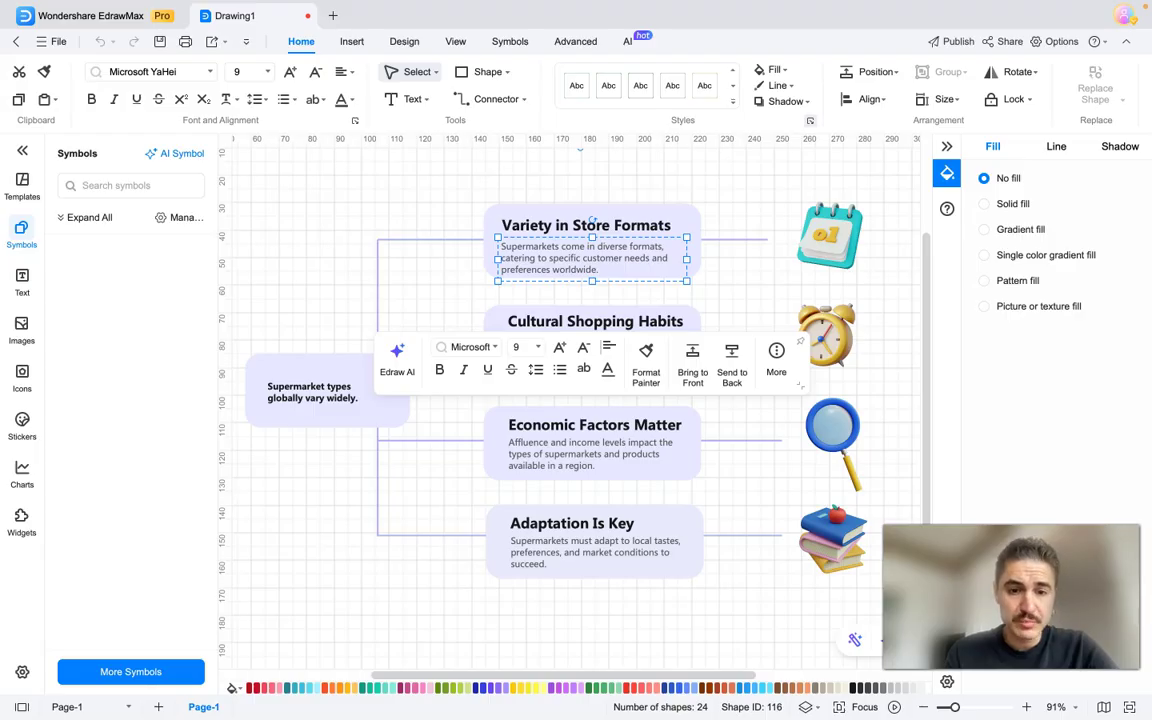
{"action": "left_click", "coordinate": [402, 688]}
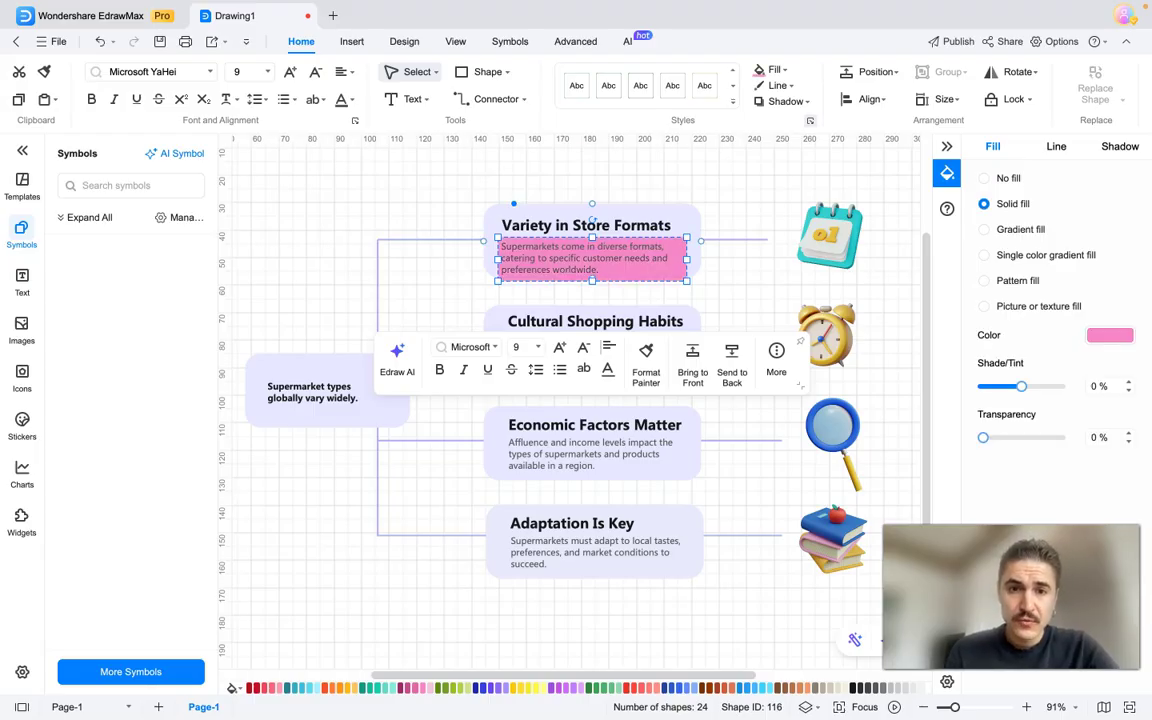
{"action": "left_click", "coordinate": [592, 222]}
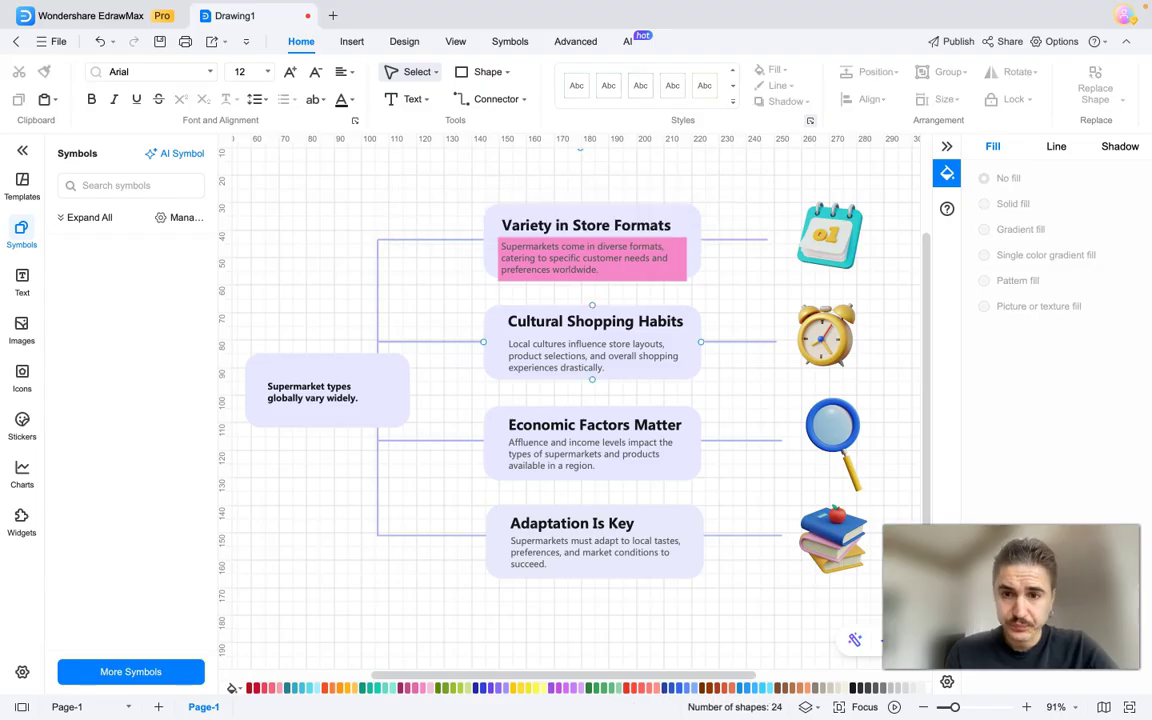
Restyle the calendar picture beside "Variety in Store Formats" with AI Drawing in the Oil painting style
{"action": "left_click", "coordinate": [823, 250]}
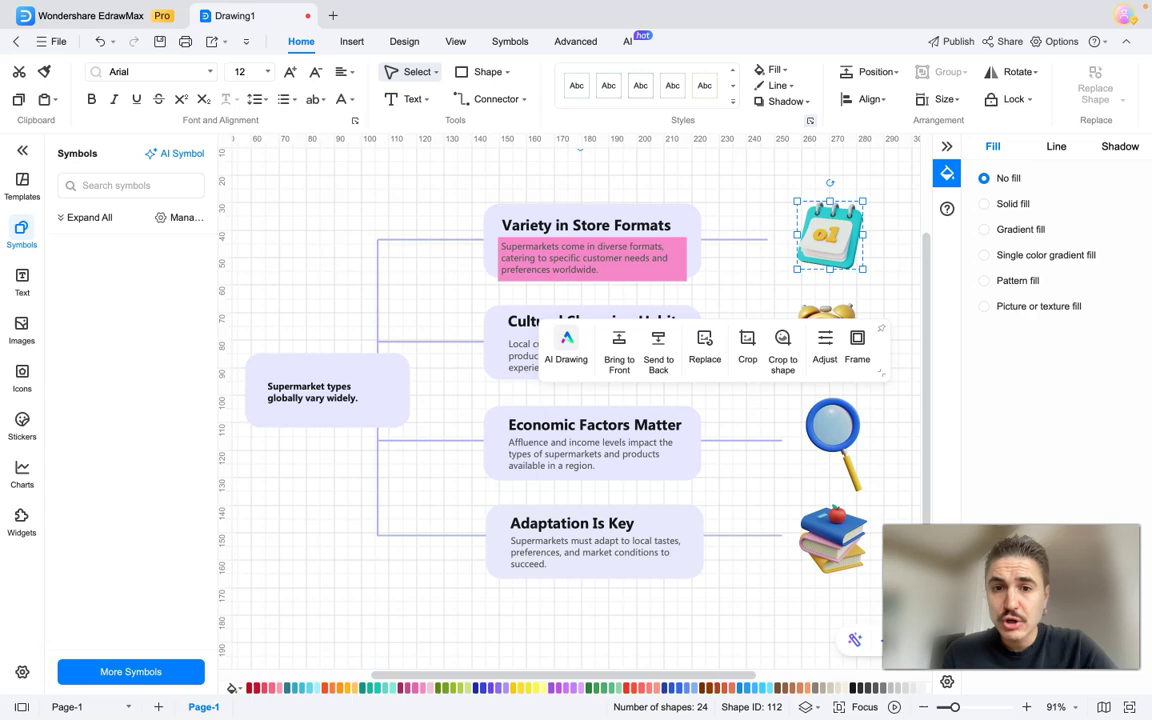
{"action": "left_click", "coordinate": [567, 345]}
{"action": "mouse_move", "coordinate": [597, 404]}
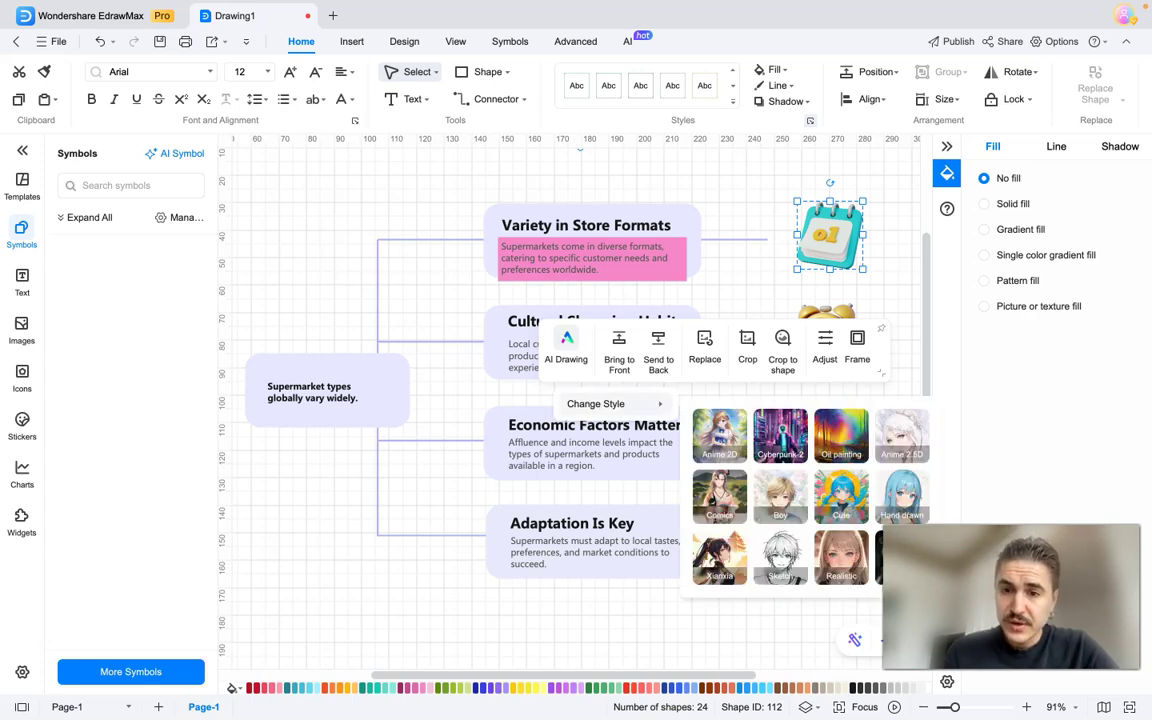
{"action": "left_click", "coordinate": [831, 432]}
{"action": "left_click", "coordinate": [831, 431]}
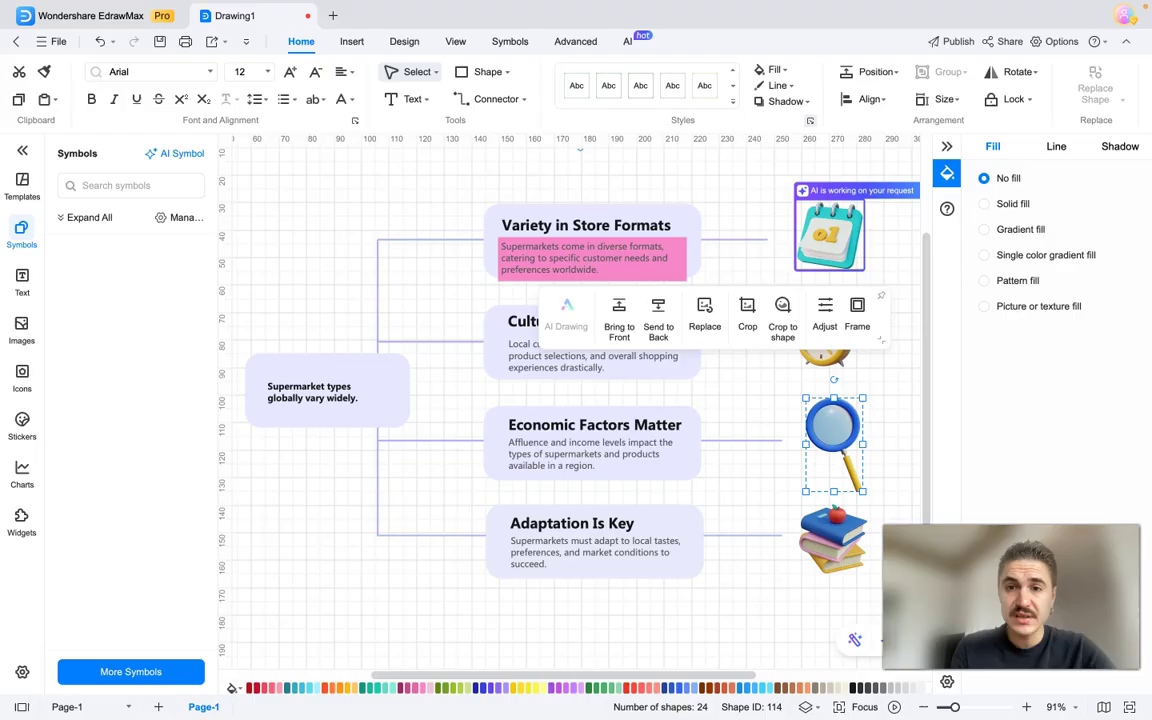
{"action": "left_click", "coordinate": [688, 356]}
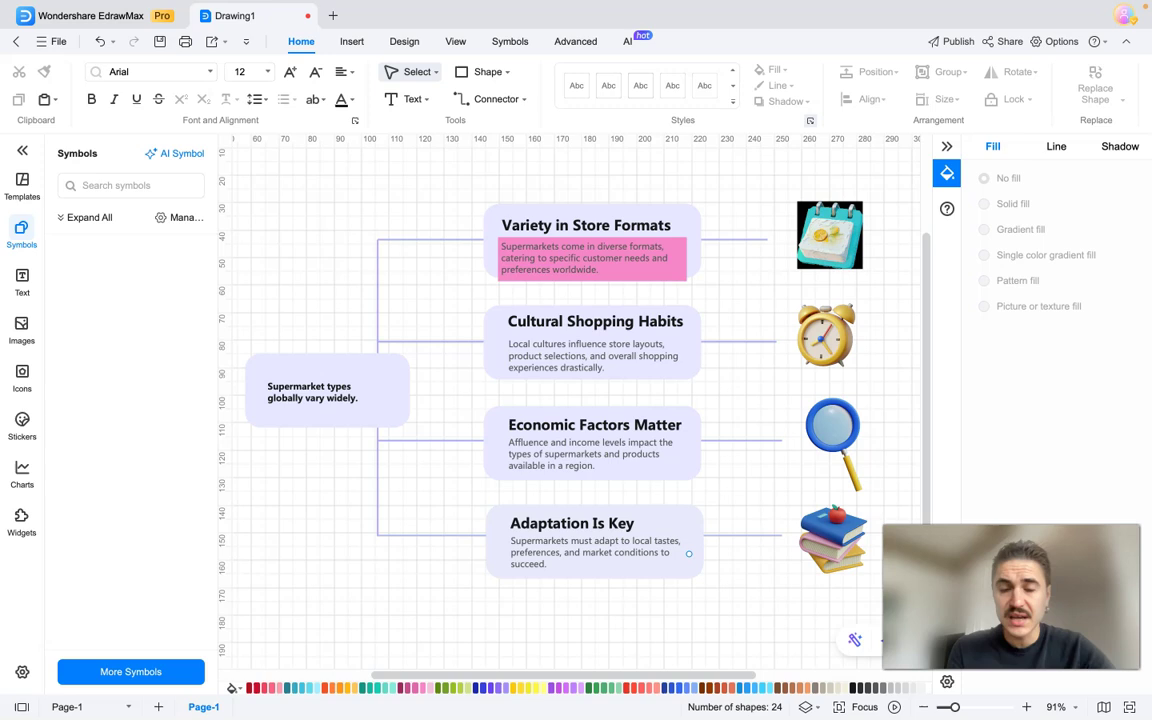
{"action": "scroll", "coordinate": [580, 497], "scroll_direction": "down", "scroll_amount": 3}
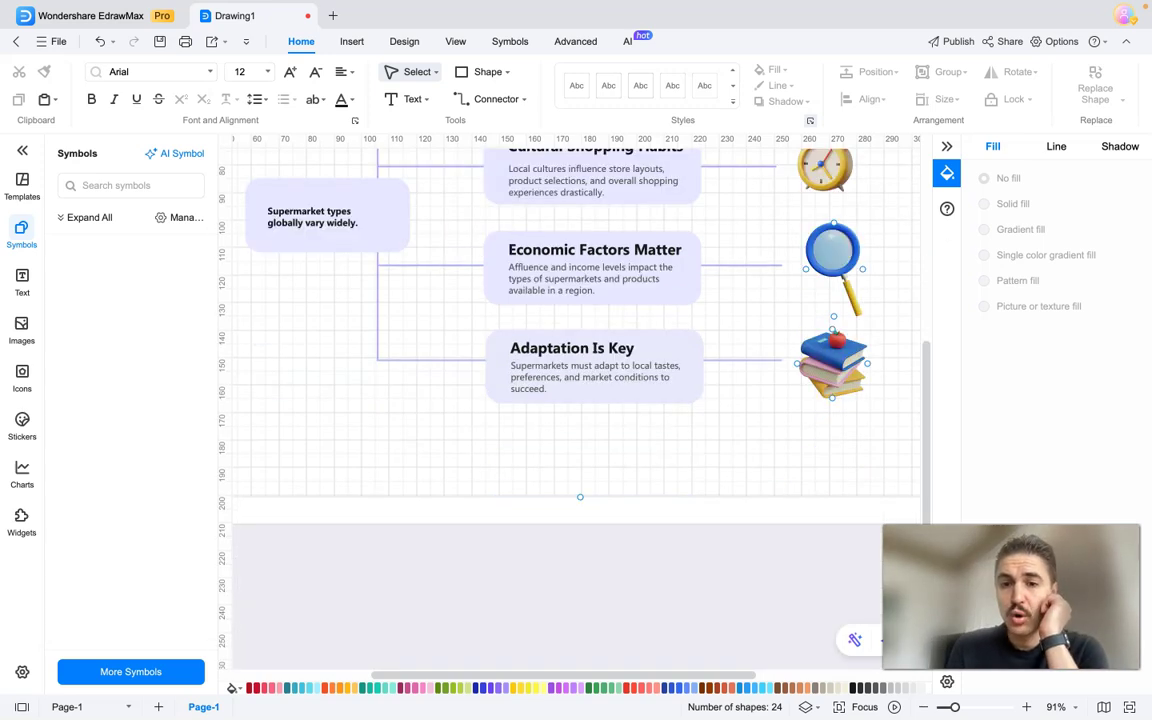
{"action": "scroll", "coordinate": [782, 334], "scroll_direction": "up", "scroll_amount": 5}
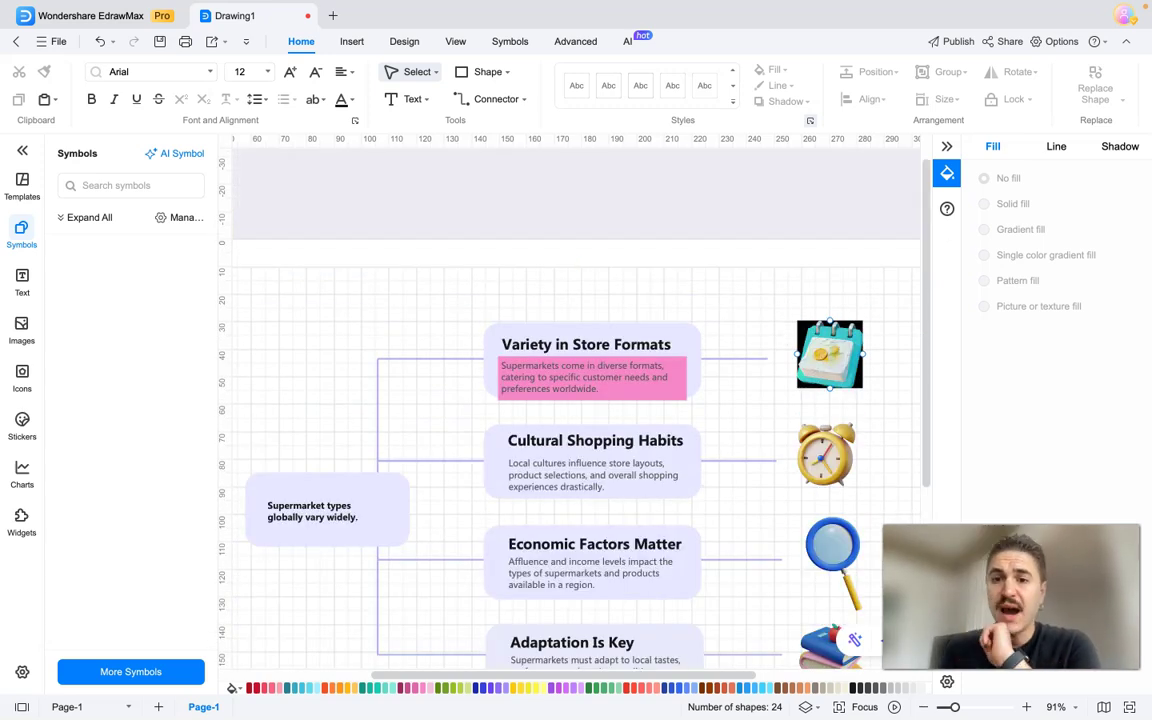
{"action": "left_click", "coordinate": [829, 354]}
{"action": "left_click", "coordinate": [887, 357]}
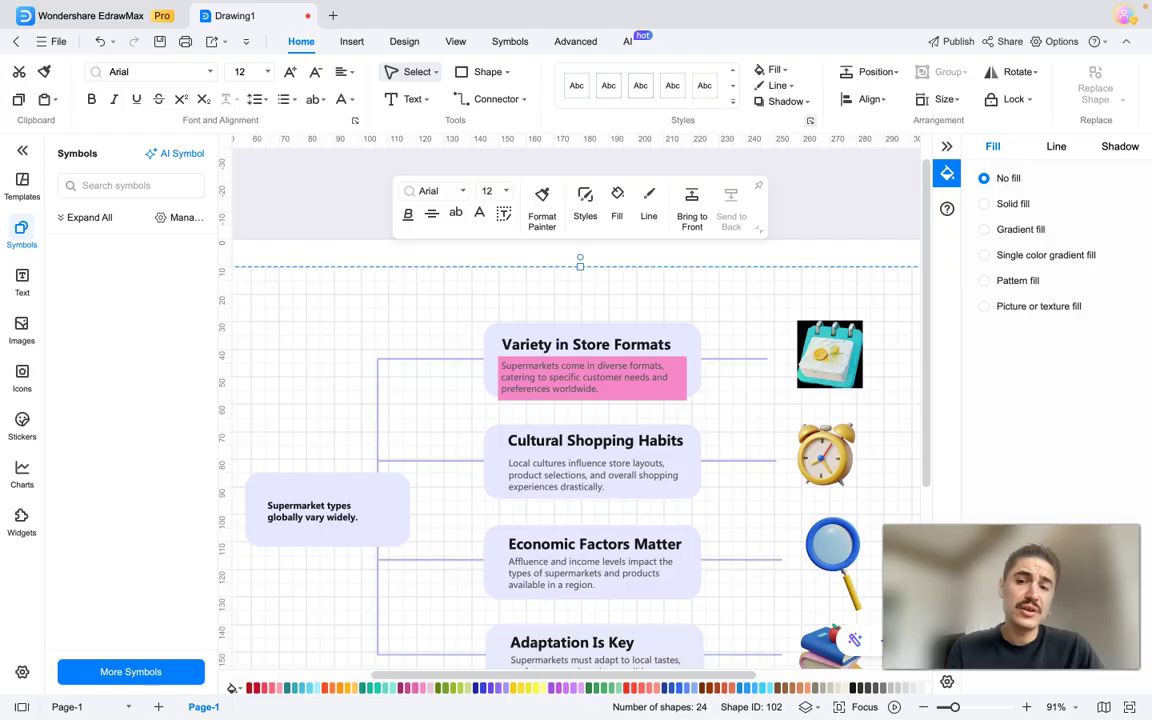
{"action": "scroll", "coordinate": [880, 395], "scroll_direction": "down", "scroll_amount": 5}
{"action": "scroll", "coordinate": [860, 388], "scroll_direction": "up", "scroll_amount": 5}
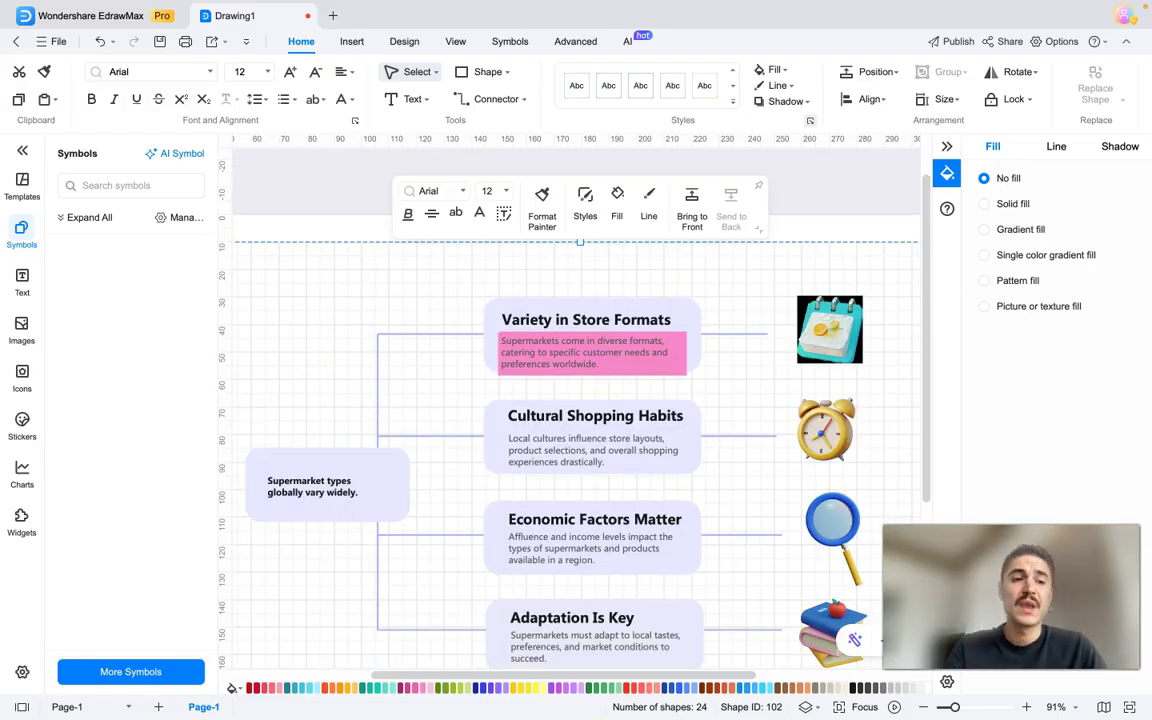
Add two copies of the four-tile grid icon to the page, placing one beside the calendar picture
{"action": "left_click", "coordinate": [22, 376]}
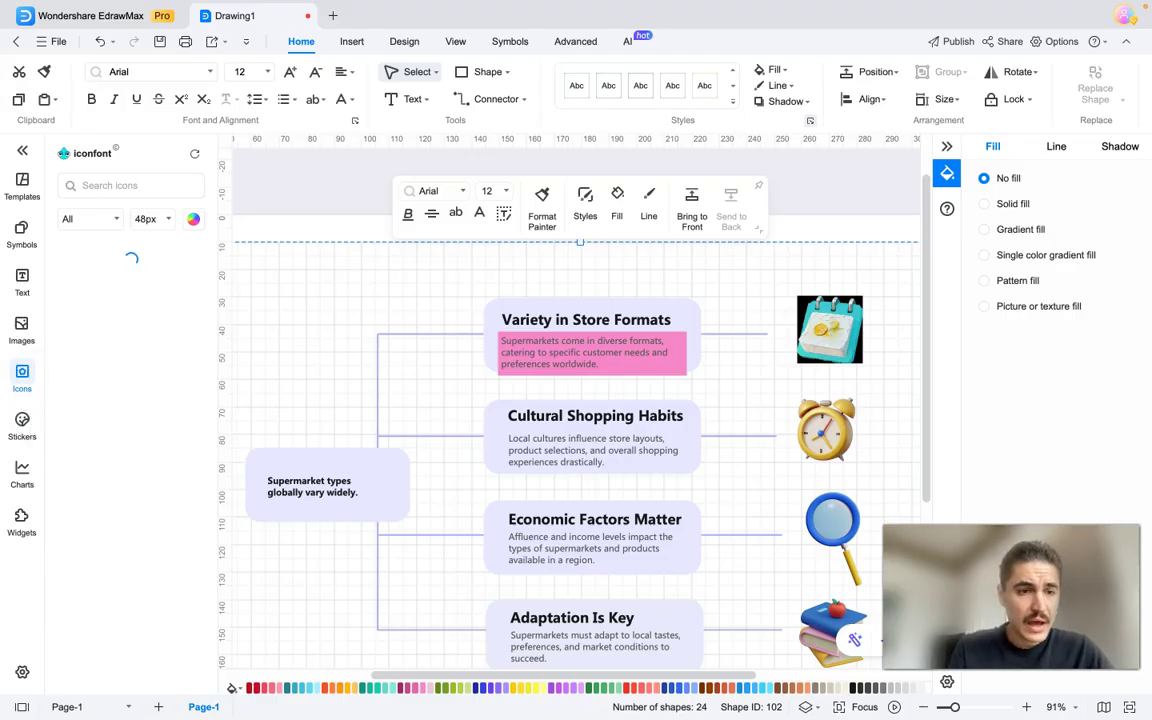
{"action": "scroll", "coordinate": [114, 378], "scroll_direction": "down", "scroll_amount": 4}
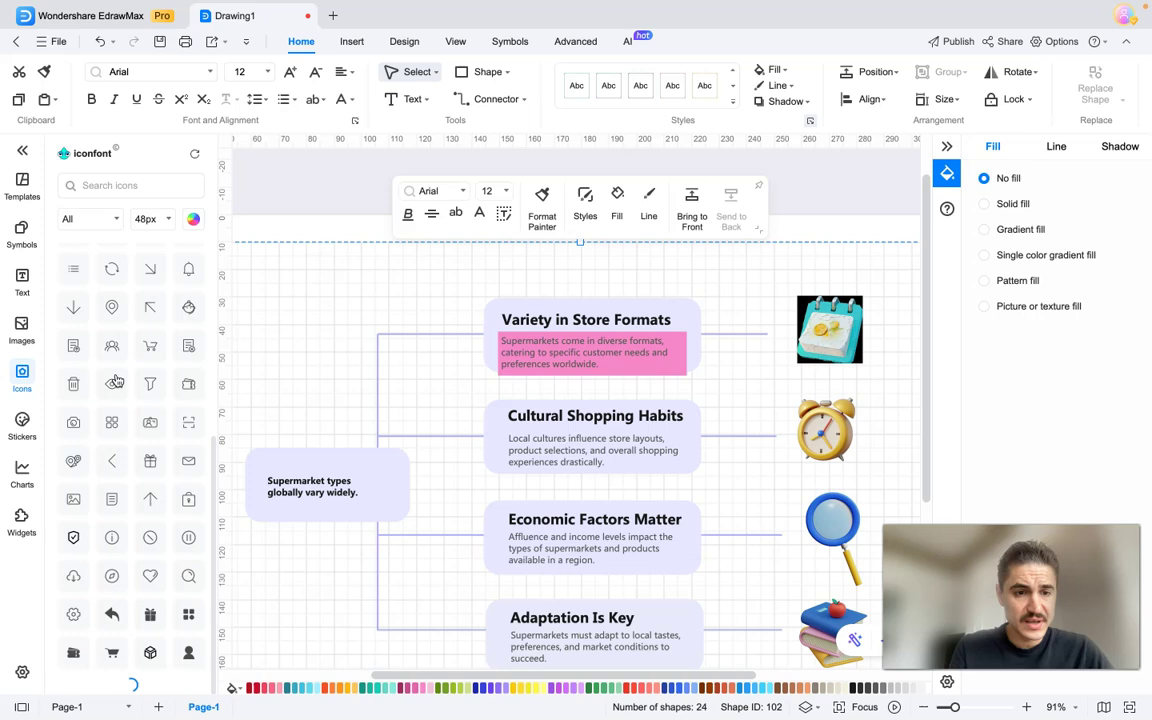
{"action": "left_click", "coordinate": [112, 422]}
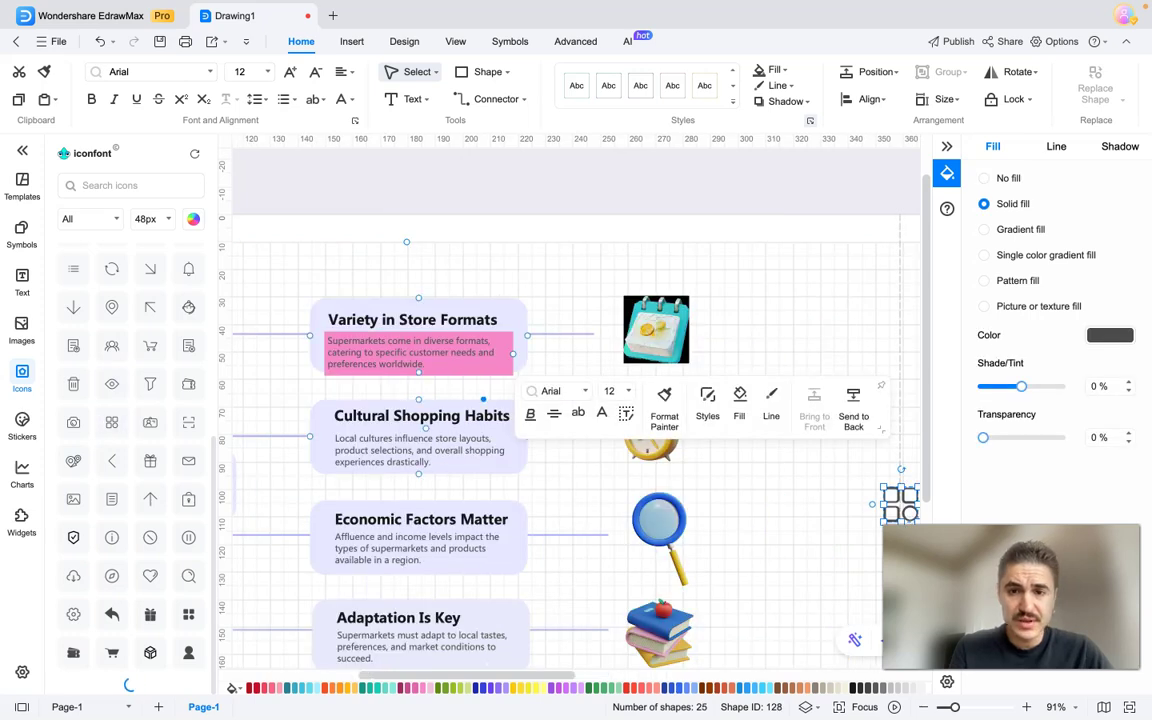
{"action": "left_click_drag", "start_coordinate": [112, 422], "coordinate": [793, 346]}
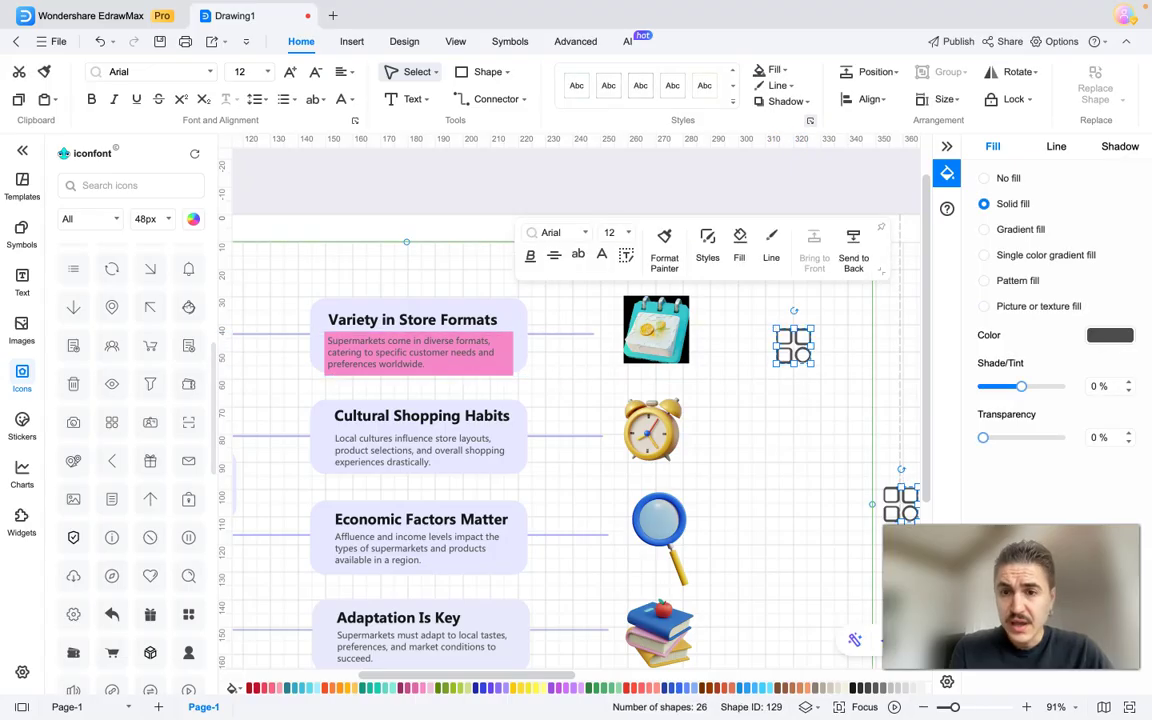
{"action": "left_click", "coordinate": [742, 415]}
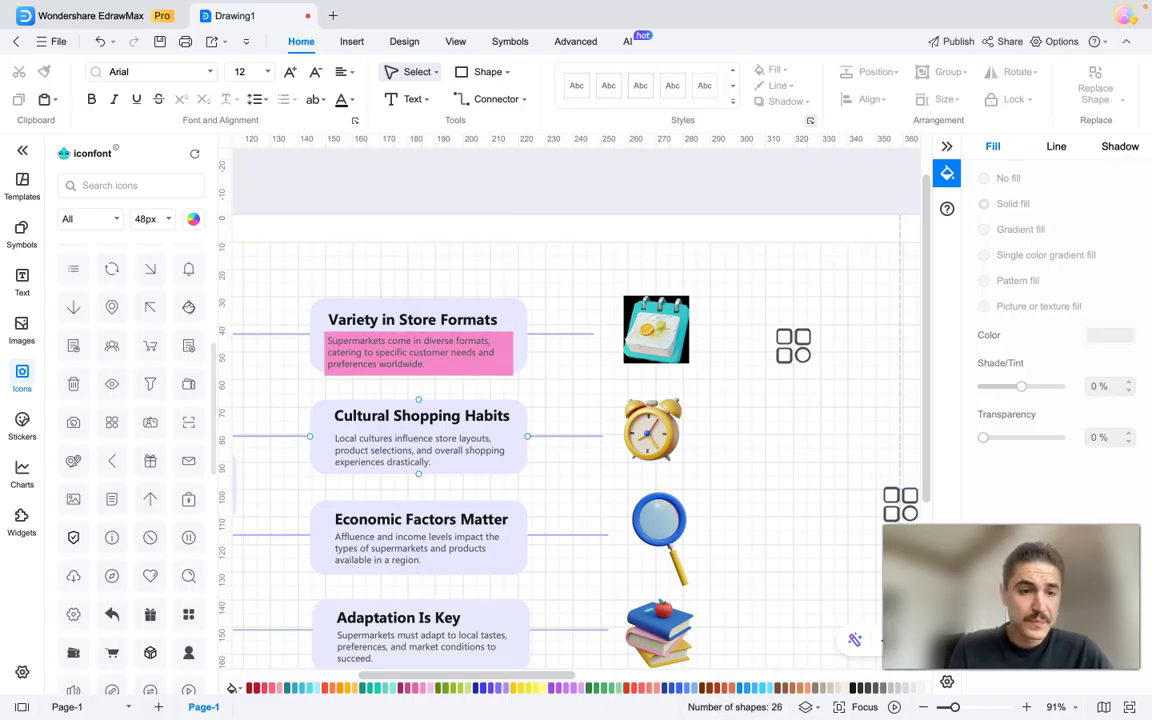
Insert a 100% stacked column chart, shrink it, and place it beyond the calendar picture in the page's upper part
{"action": "left_click", "coordinate": [22, 520]}
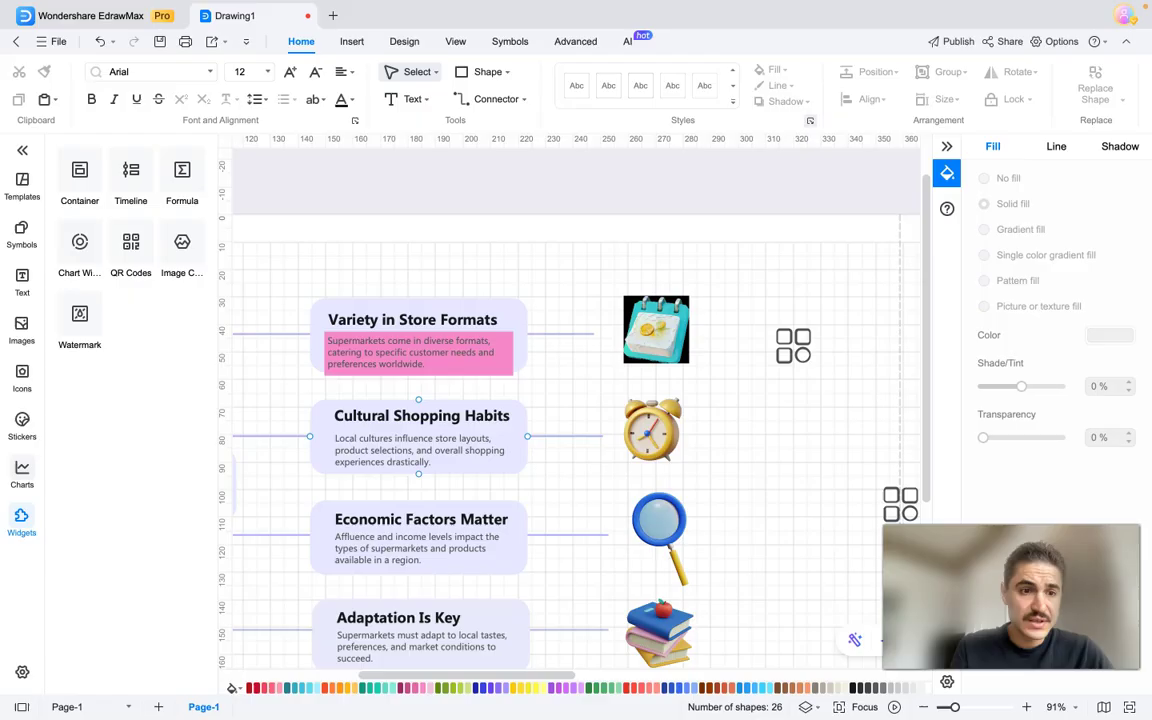
{"action": "left_click", "coordinate": [22, 472]}
{"action": "left_click_drag", "start_coordinate": [92, 330], "coordinate": [811, 487]}
{"action": "scroll", "coordinate": [697, 480], "scroll_direction": "down", "scroll_amount": 4}
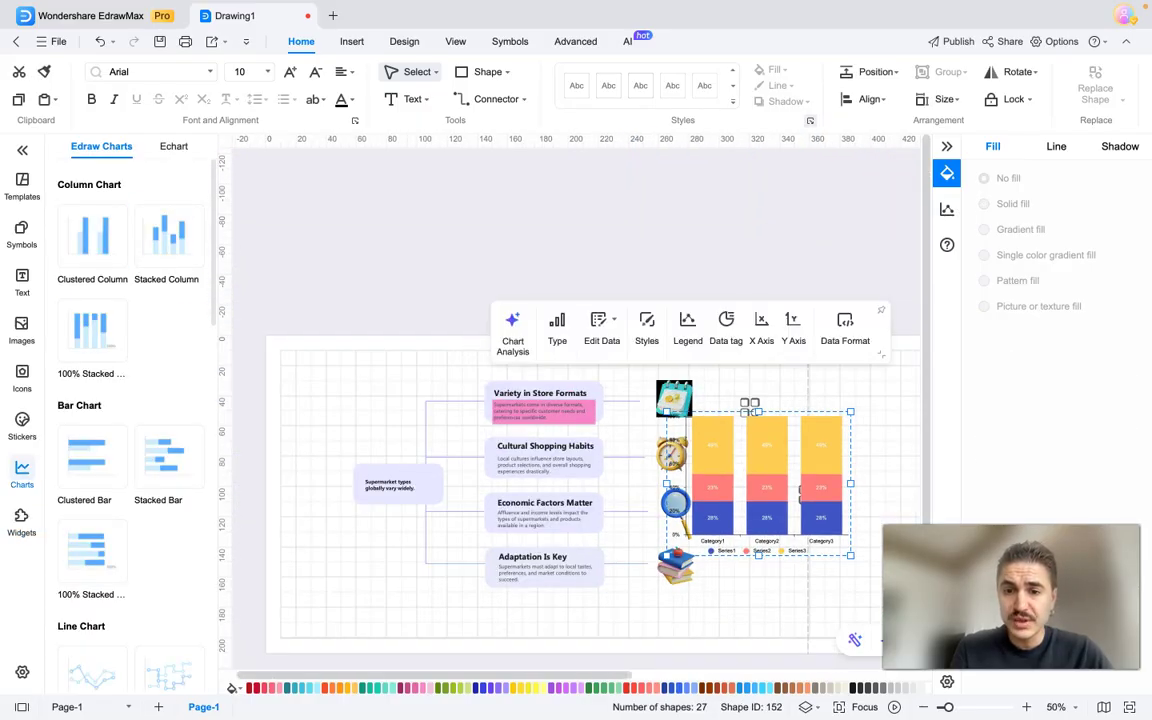
{"action": "left_click_drag", "start_coordinate": [851, 555], "coordinate": [793, 510]}
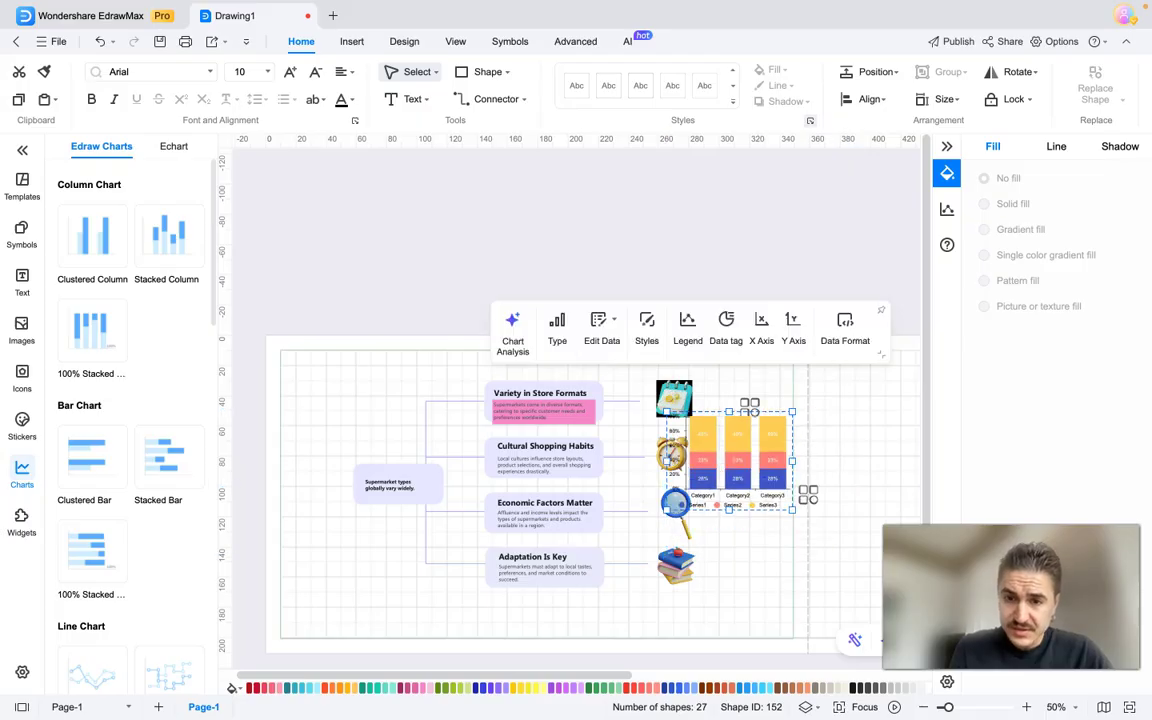
{"action": "left_click_drag", "start_coordinate": [738, 455], "coordinate": [818, 403]}
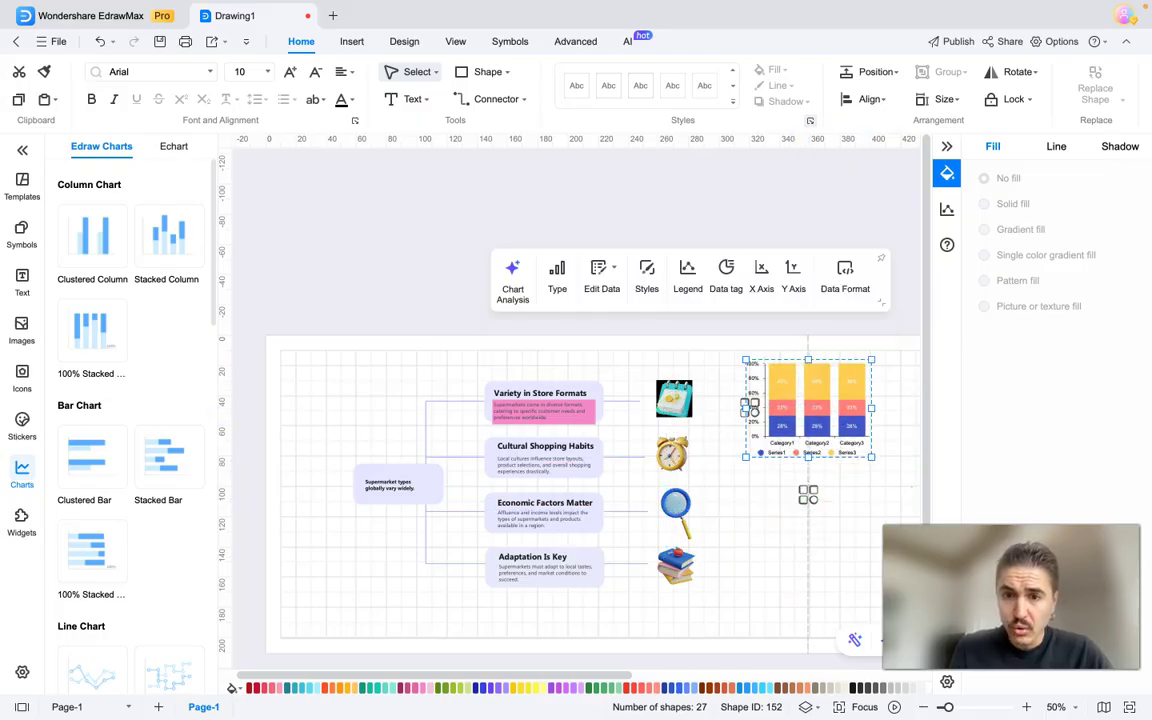
{"action": "left_click", "coordinate": [895, 487]}
{"action": "scroll", "coordinate": [717, 558], "scroll_direction": "down", "scroll_amount": 3}
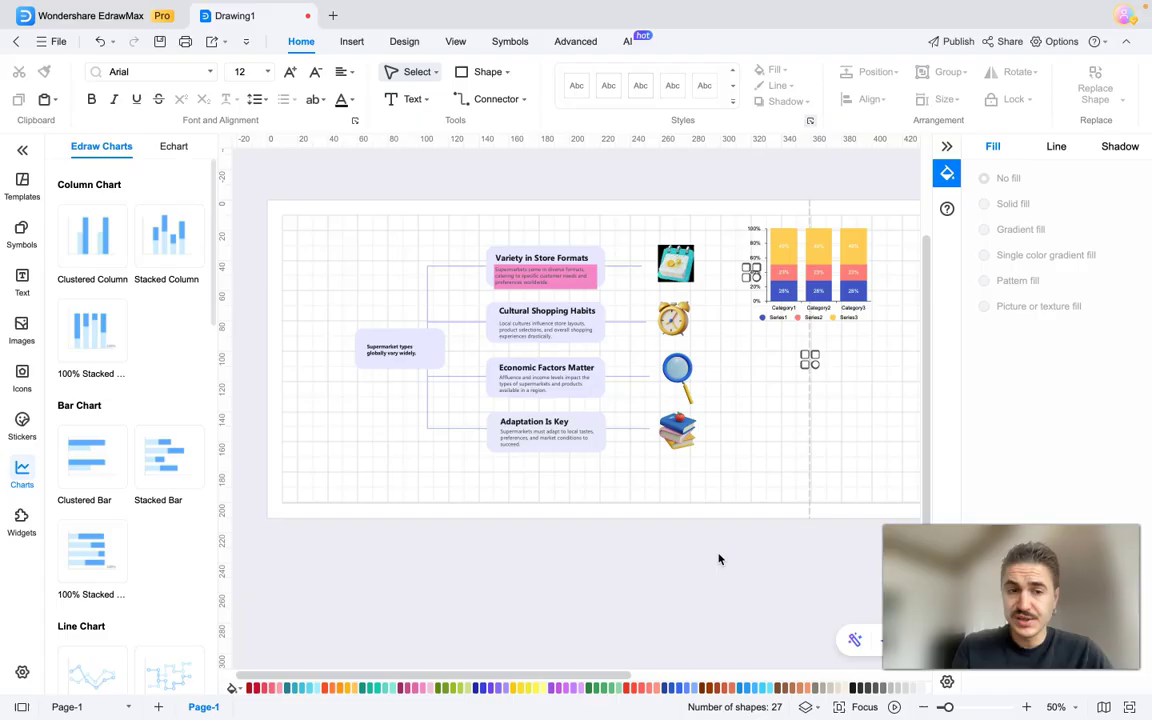
{"action": "scroll", "coordinate": [90, 400], "scroll_direction": "down", "scroll_amount": 10}
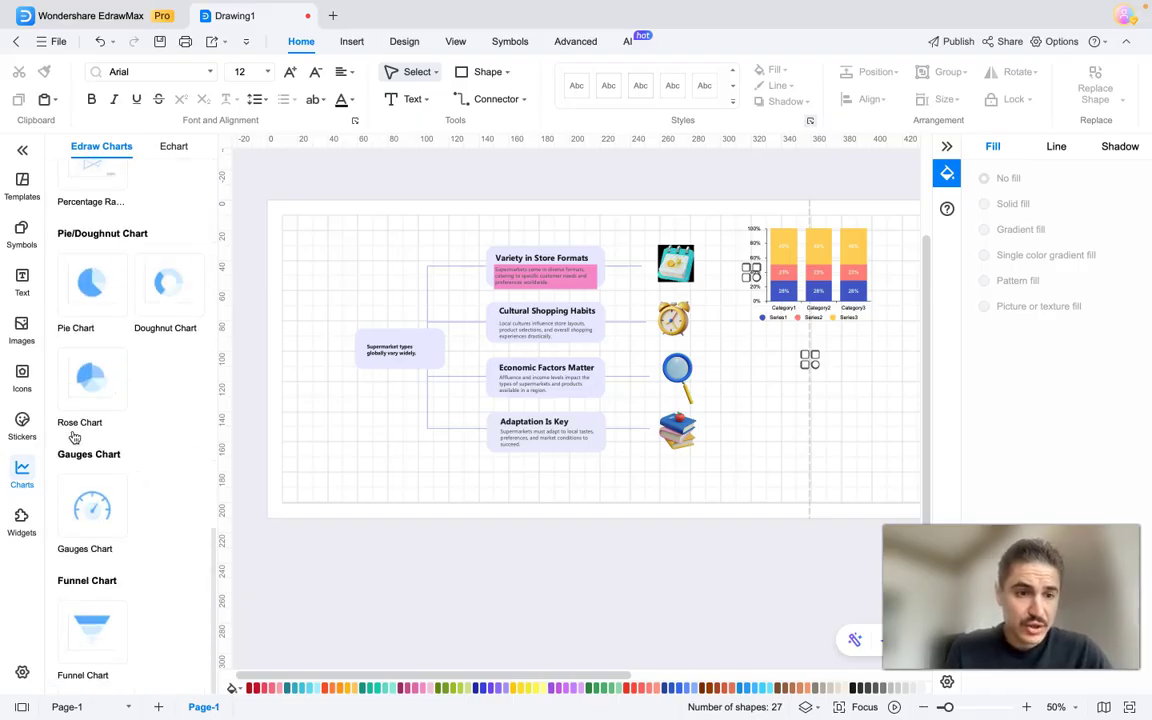
{"action": "scroll", "coordinate": [130, 400], "scroll_direction": "up", "scroll_amount": 10}
{"action": "left_click", "coordinate": [22, 420]}
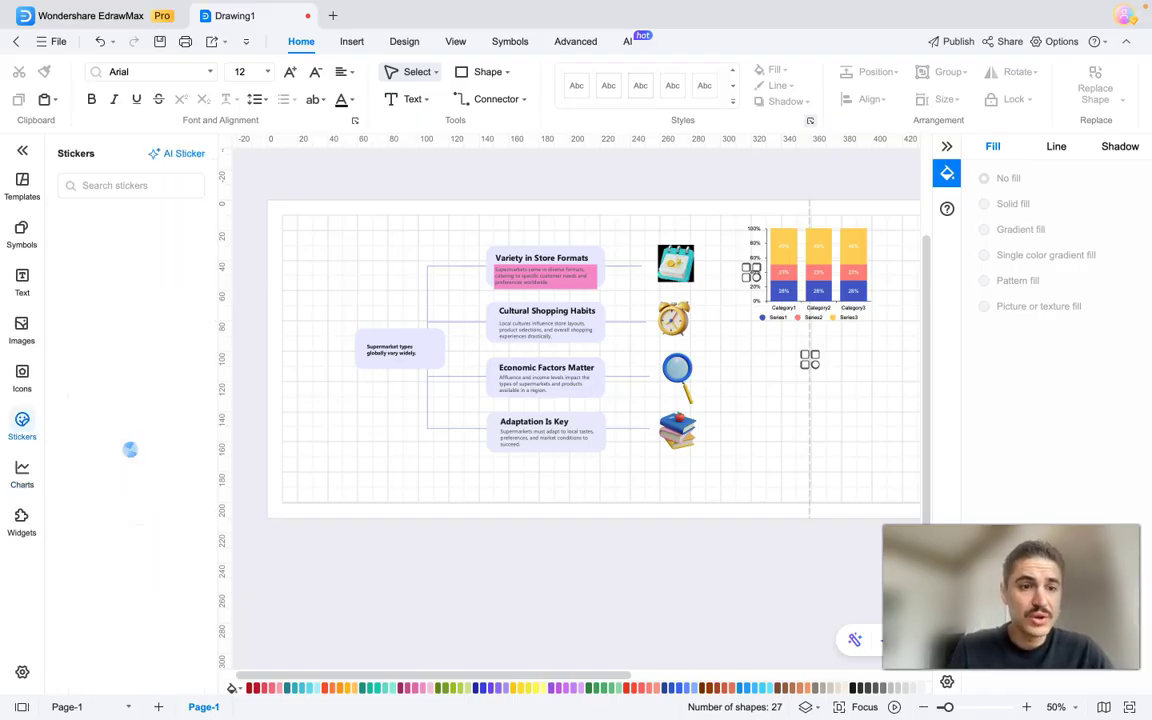
{"action": "left_click", "coordinate": [22, 330]}
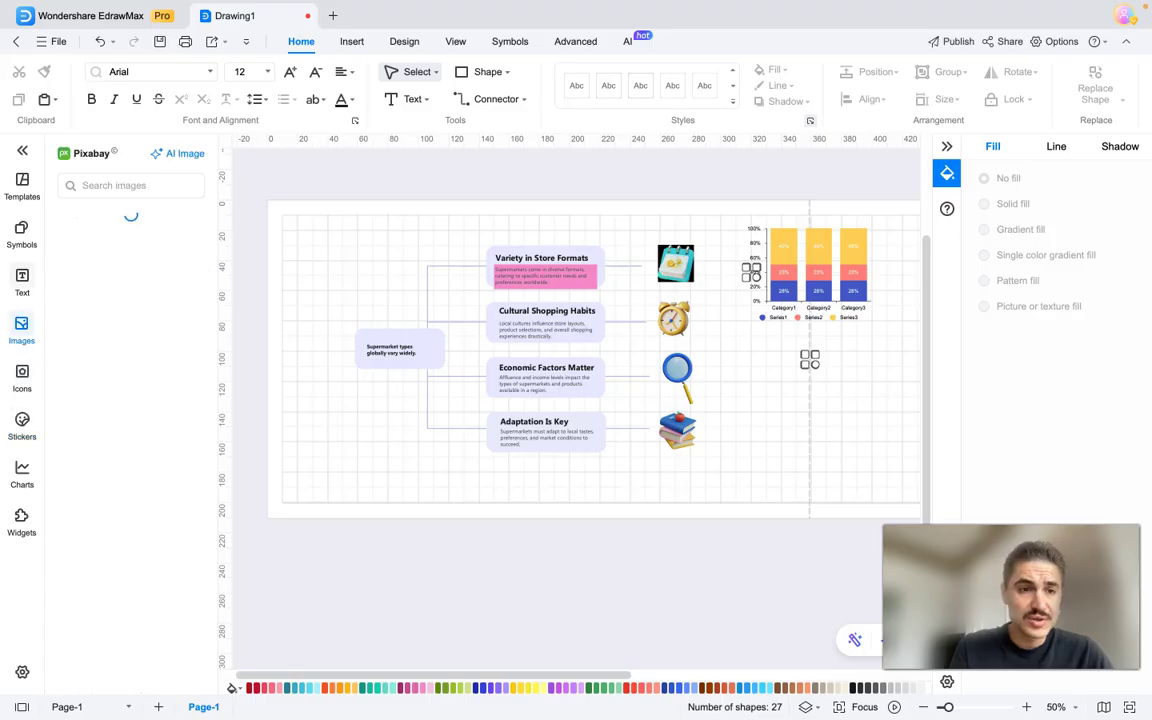
Insert the three-item text layout with a central Topic circle, and move the "Economic Factors Matter" background box onto the central supermarket box
{"action": "left_click", "coordinate": [22, 280]}
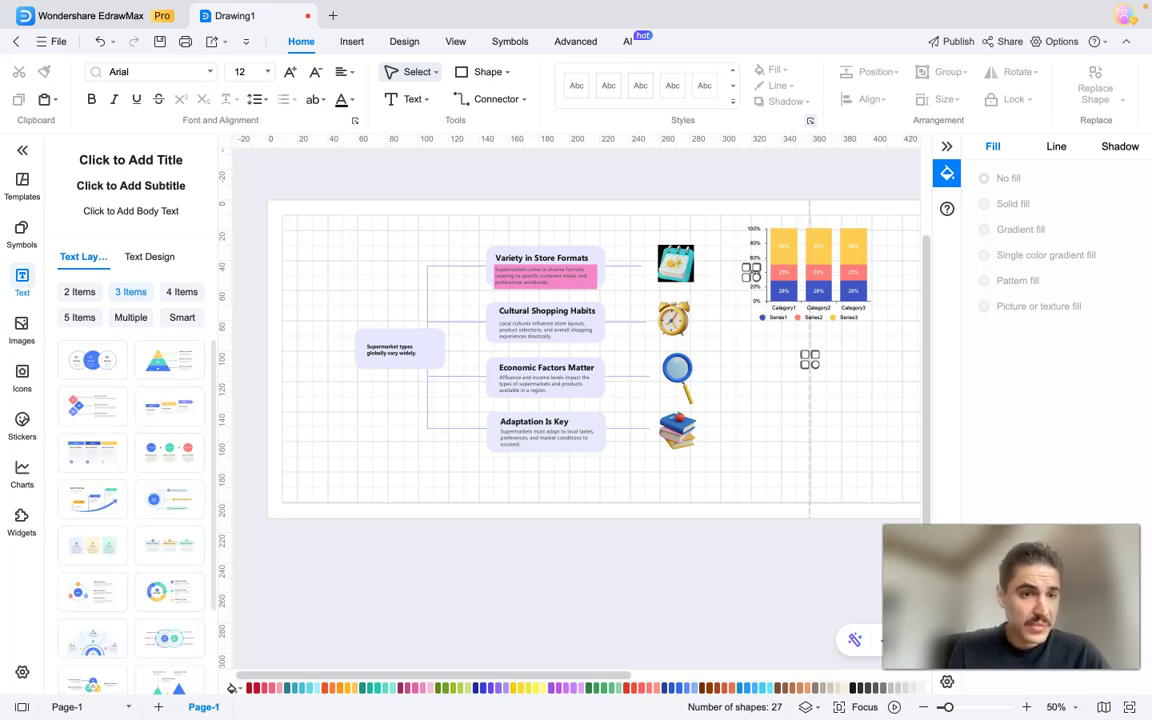
{"action": "scroll", "coordinate": [131, 510], "scroll_direction": "down", "scroll_amount": 2}
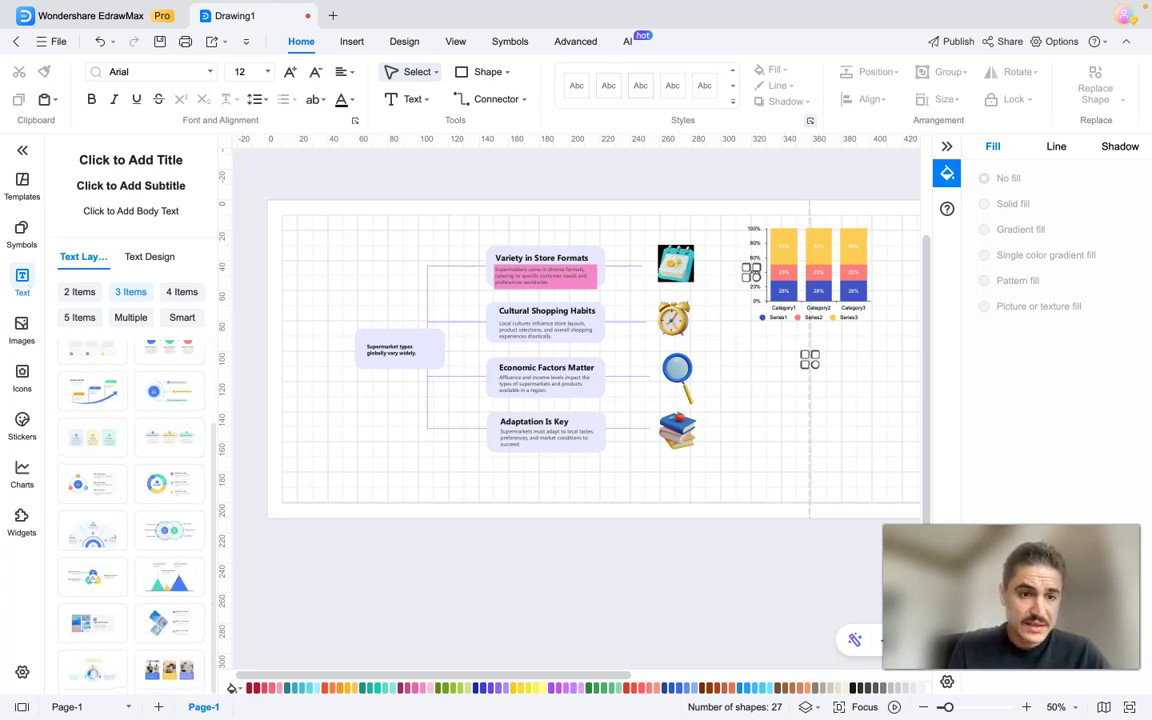
{"action": "left_click", "coordinate": [97, 515]}
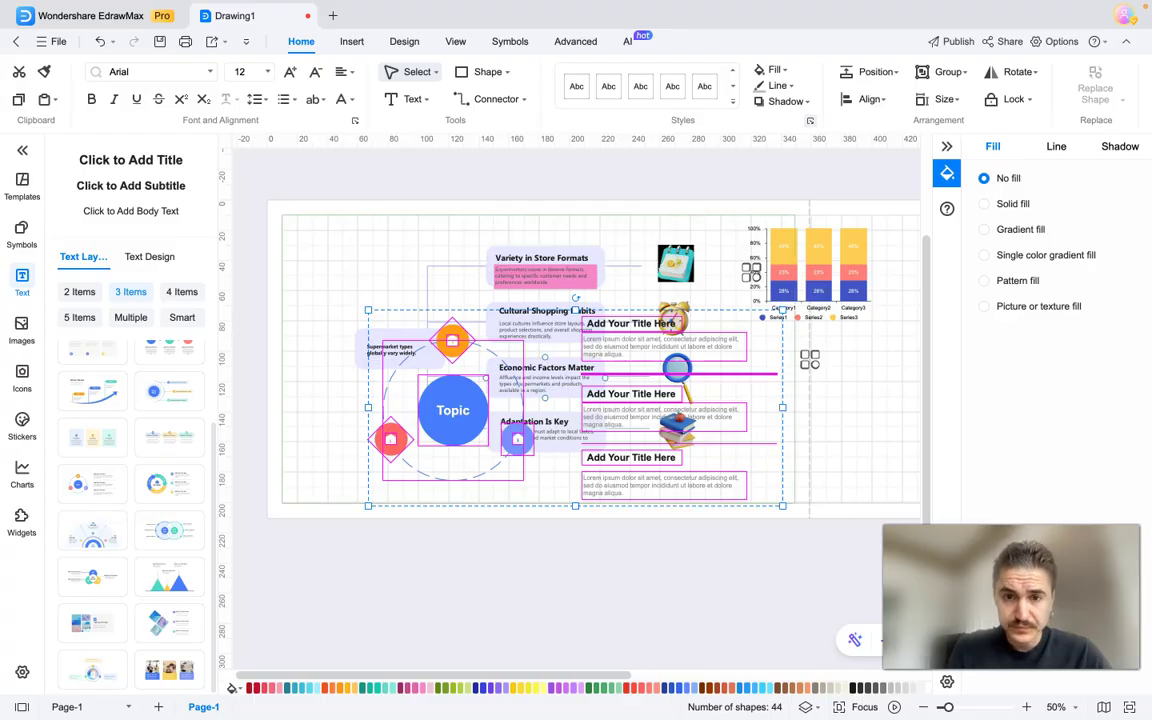
{"action": "left_click_drag", "start_coordinate": [547, 380], "coordinate": [427, 362]}
{"action": "left_click", "coordinate": [453, 411]}
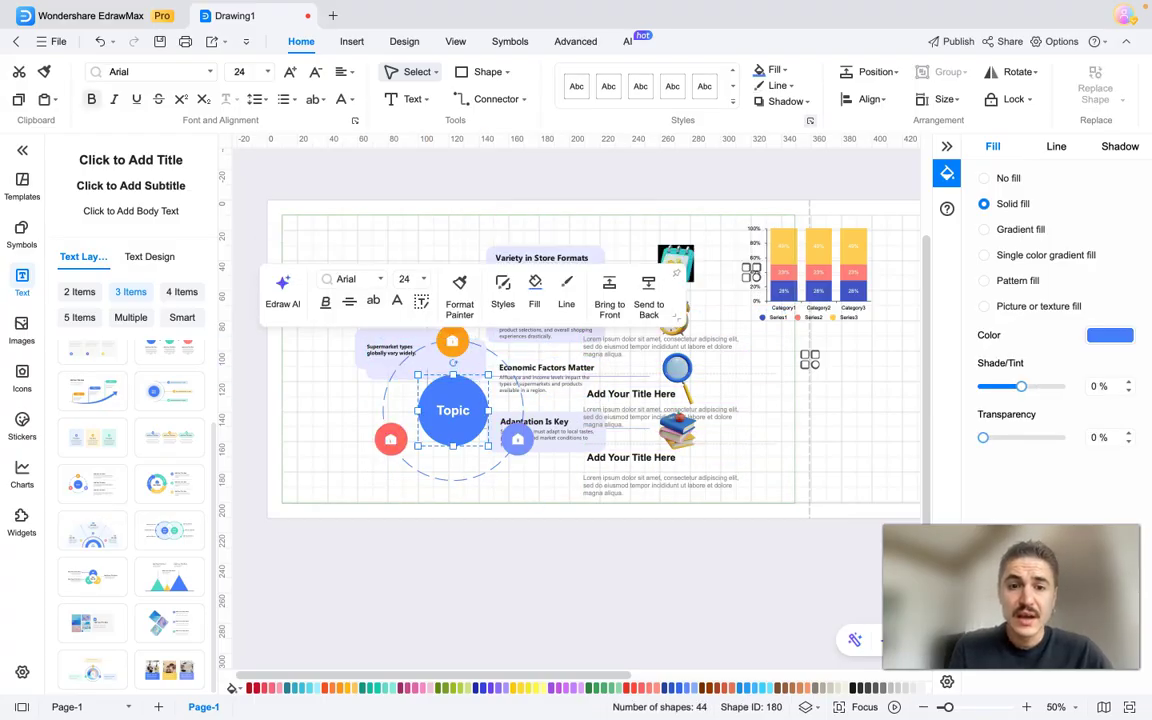
{"action": "left_click", "coordinate": [390, 438]}
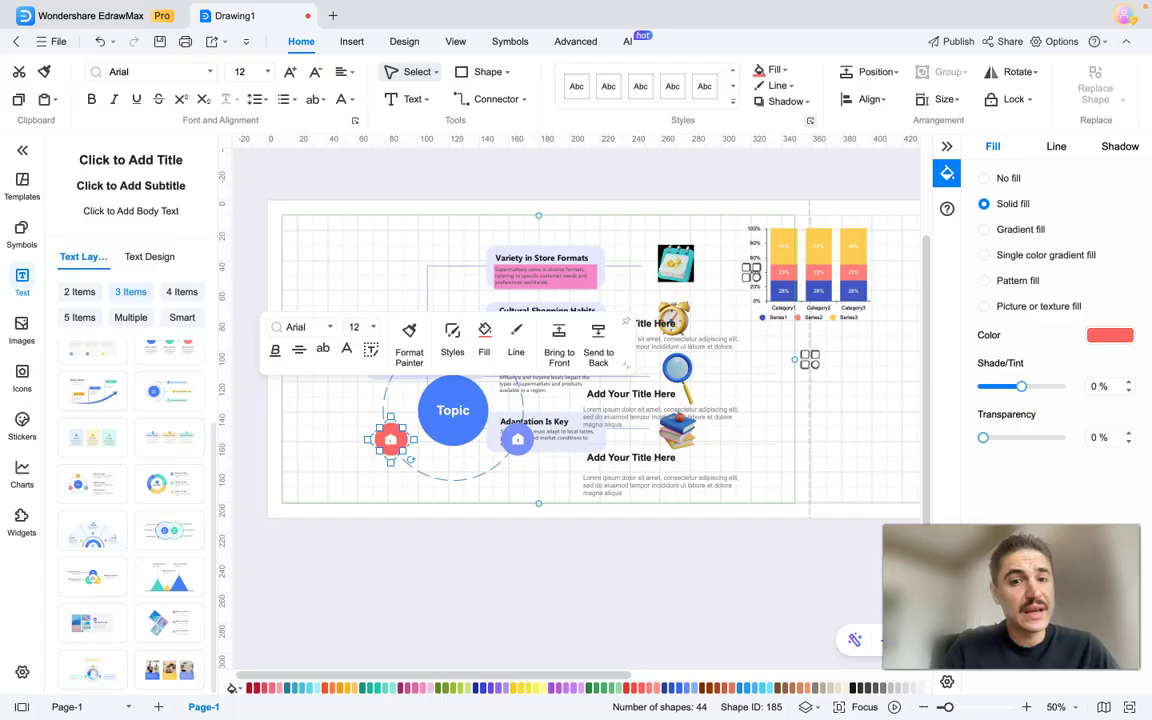
Move the purple circle of the Topic layout to the empty area below the chart and the lower grid icon
{"action": "left_click", "coordinate": [22, 232]}
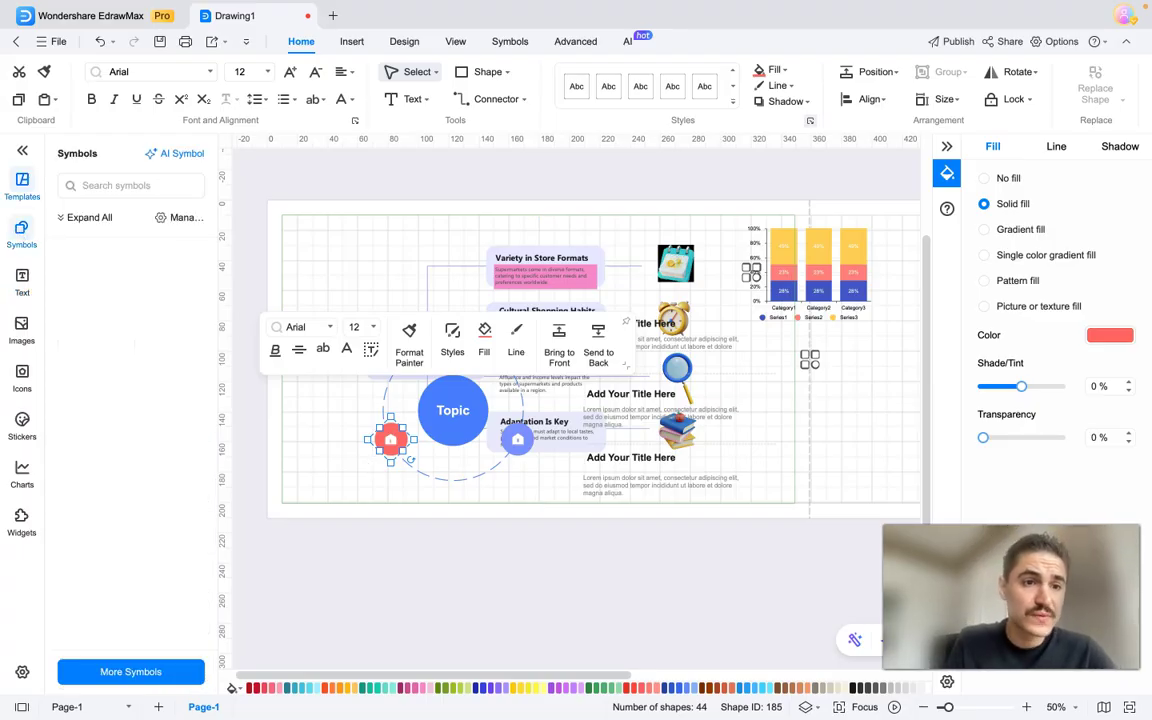
{"action": "left_click", "coordinate": [22, 182]}
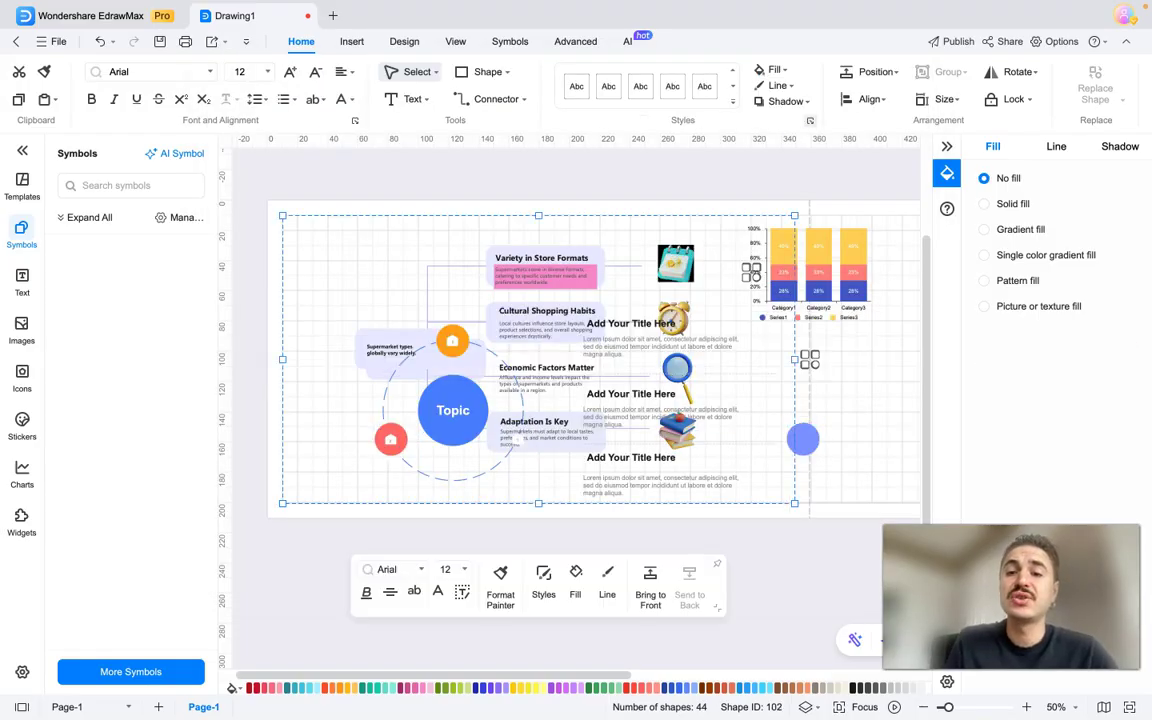
{"action": "left_click", "coordinate": [874, 437]}
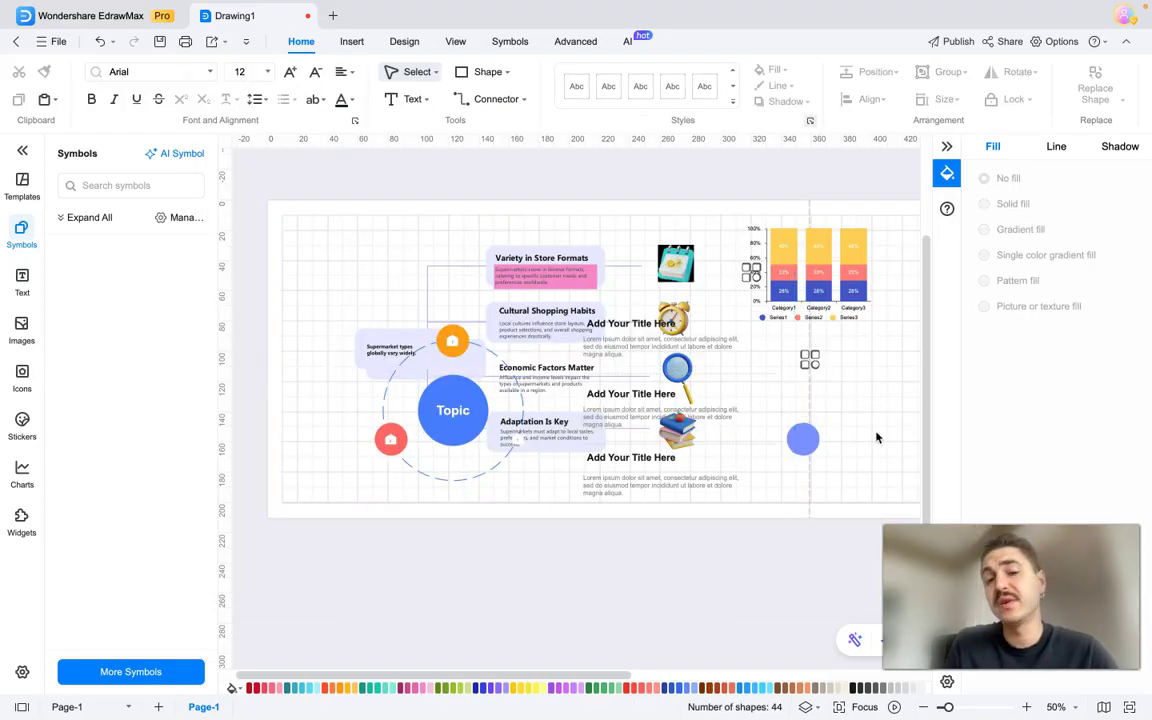
{"action": "left_click", "coordinate": [542, 438]}
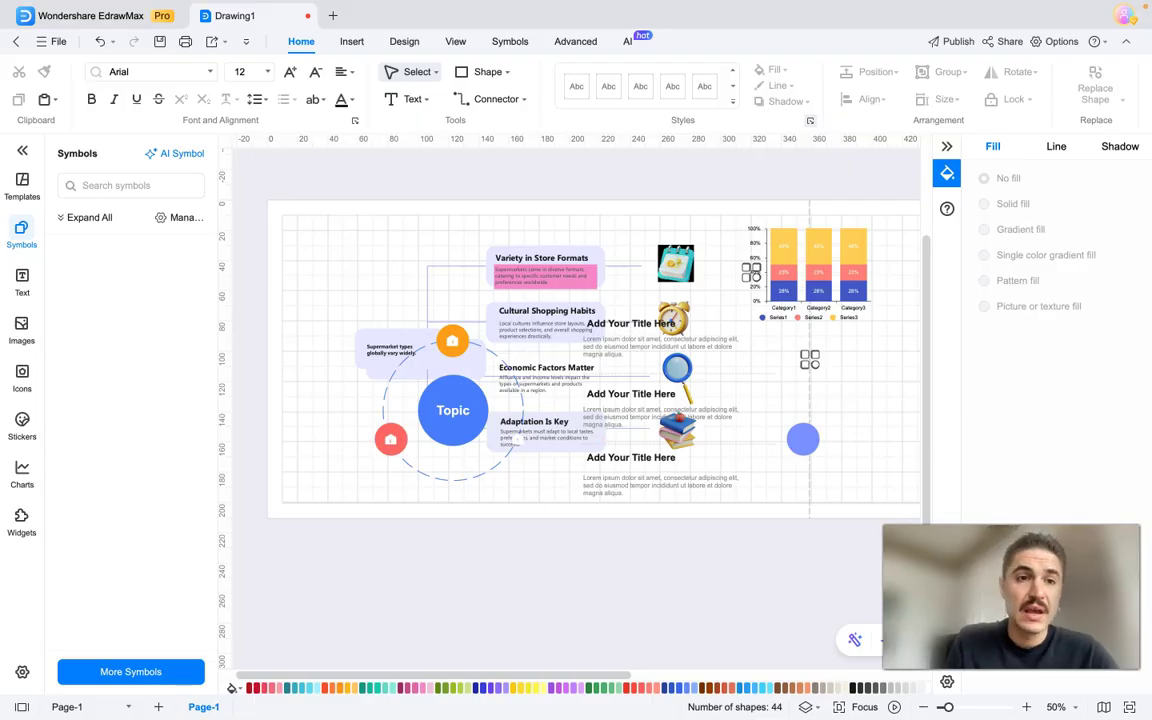
Format the "Supermarket types globally vary widely." text as italic in the Annai MN font
{"action": "double_click", "coordinate": [396, 350]}
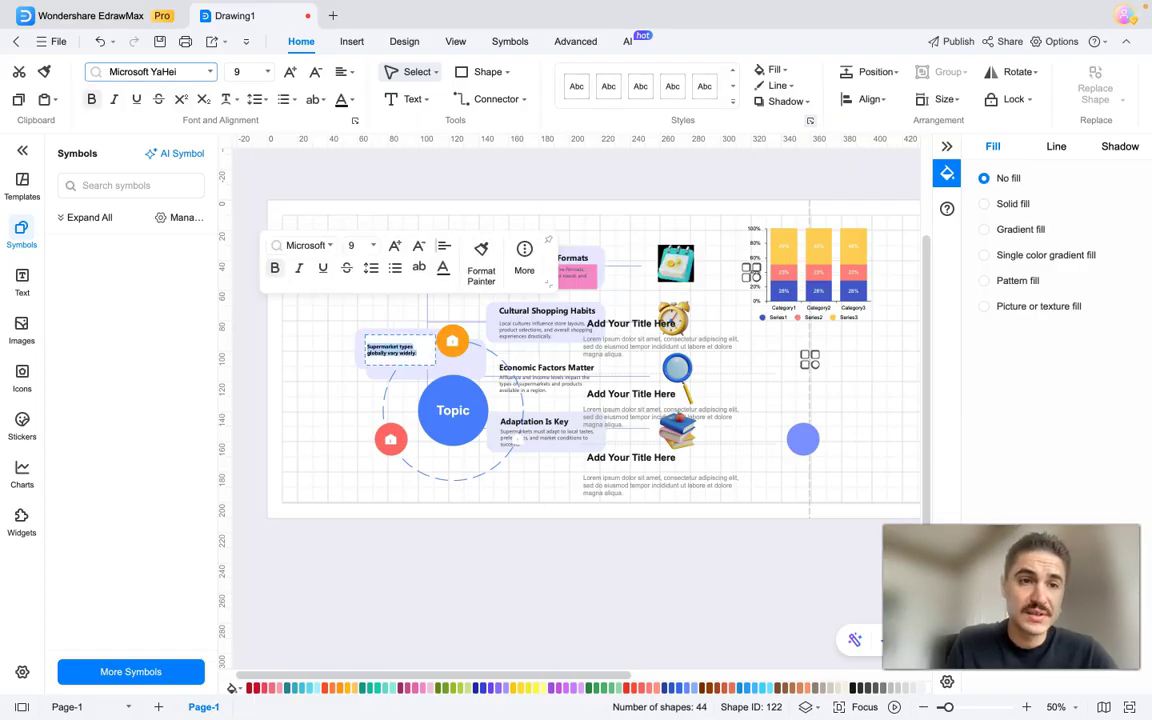
{"action": "left_click", "coordinate": [113, 100]}
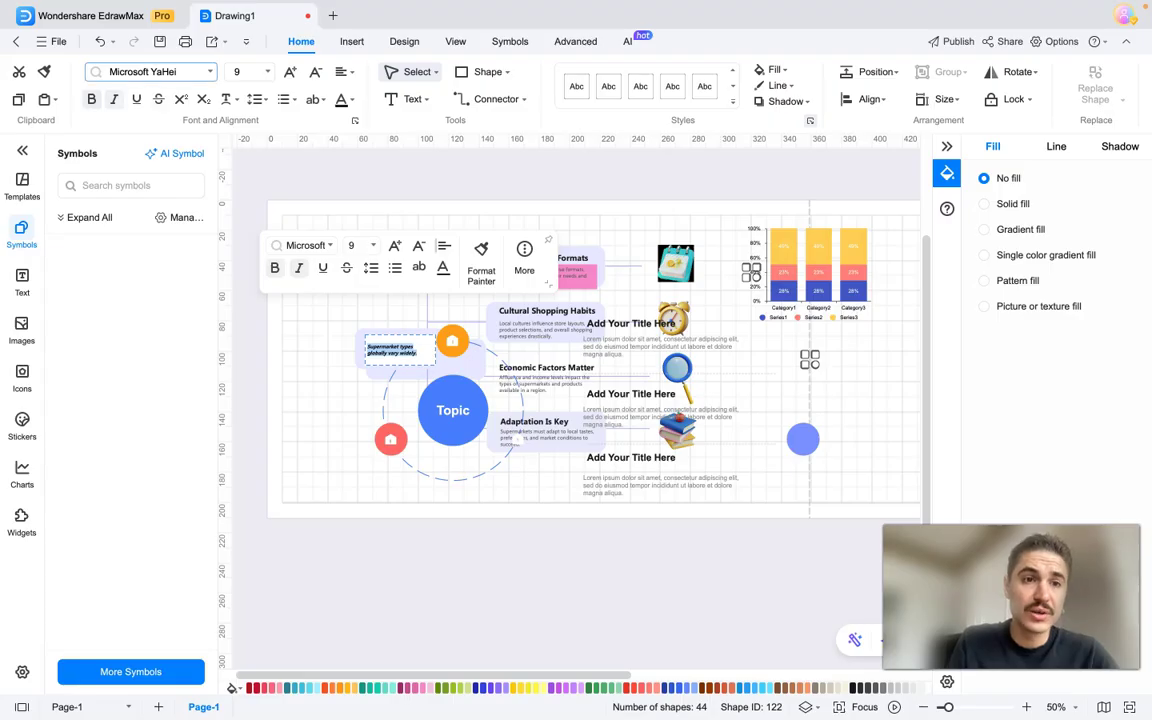
{"action": "left_click", "coordinate": [170, 71]}
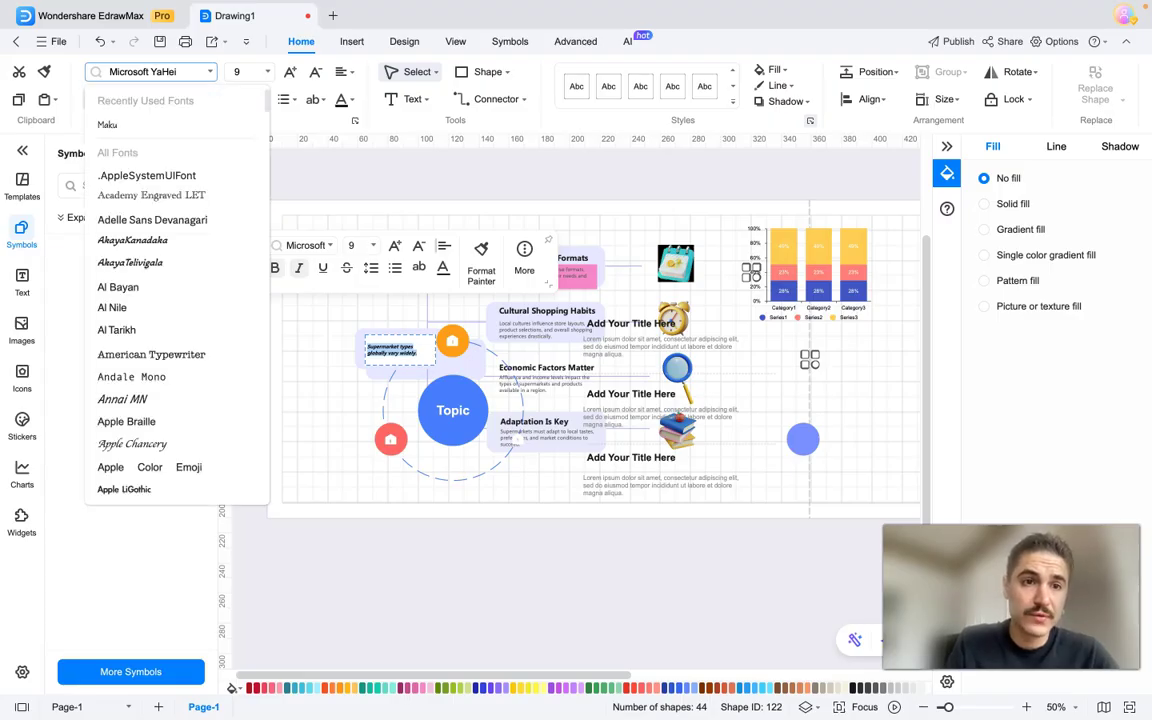
{"action": "left_click", "coordinate": [122, 398]}
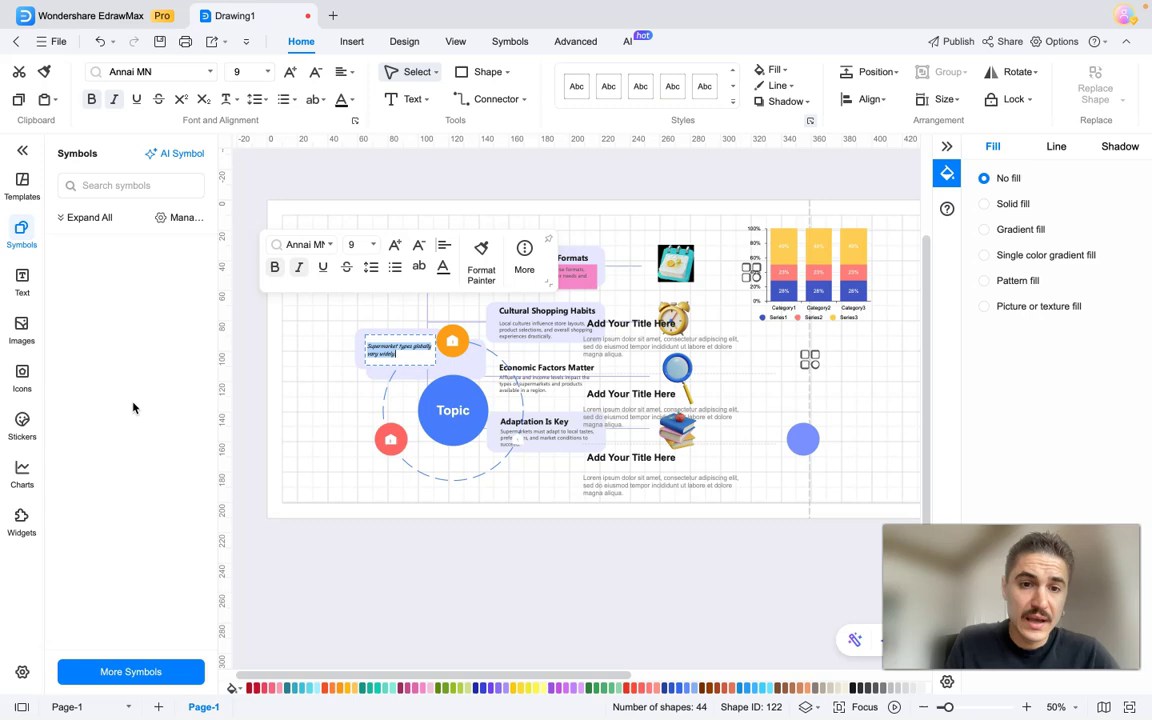
{"action": "left_click", "coordinate": [496, 466]}
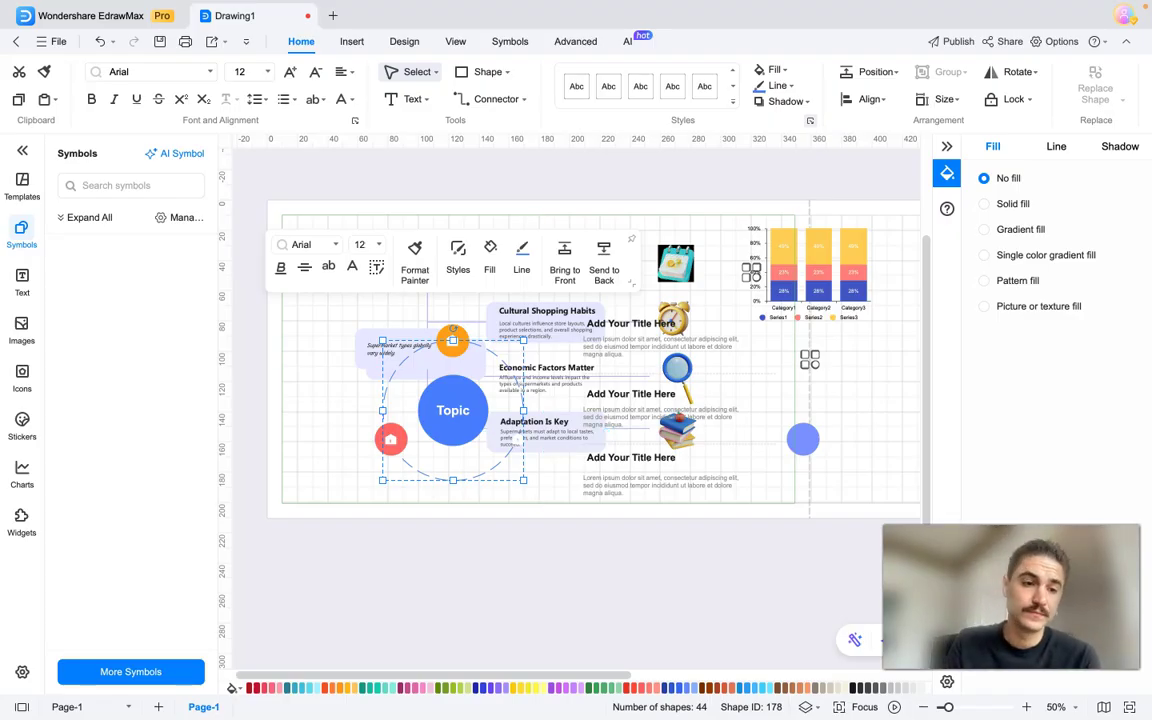
Open the AI chat, start Flowchart Drawing mode, and switch it to Mind Map Drawing mode
{"action": "left_click", "coordinate": [628, 41]}
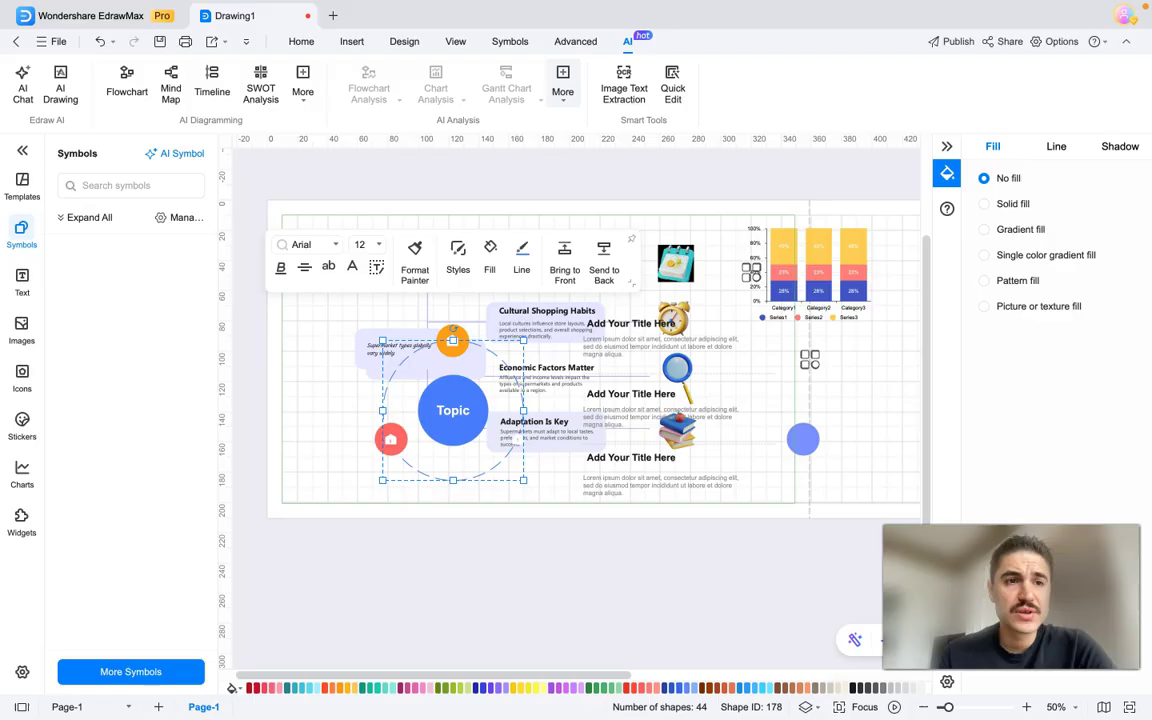
{"action": "left_click", "coordinate": [23, 84]}
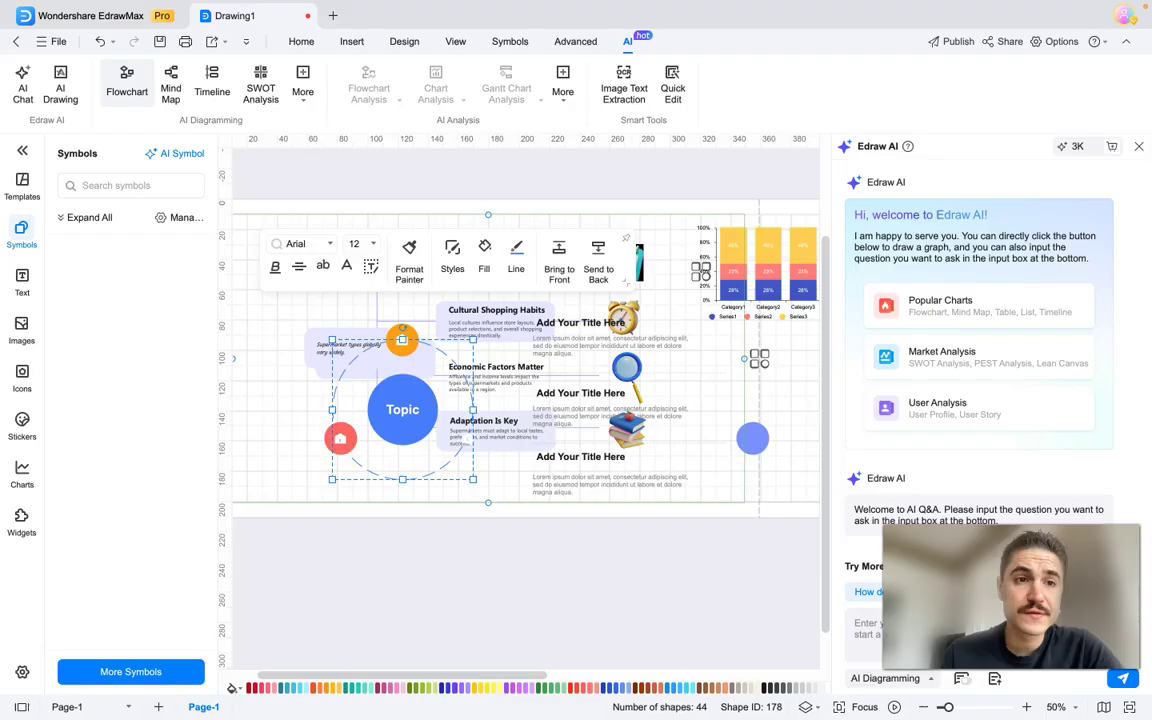
{"action": "left_click", "coordinate": [127, 82]}
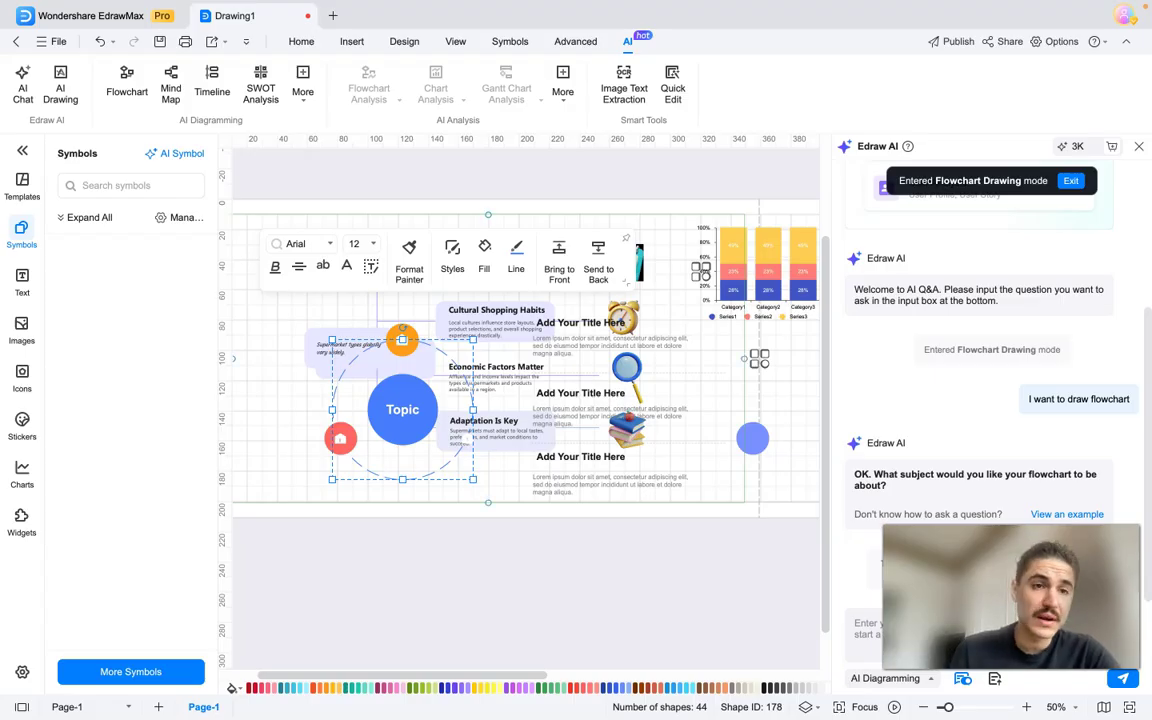
{"action": "left_click", "coordinate": [168, 90]}
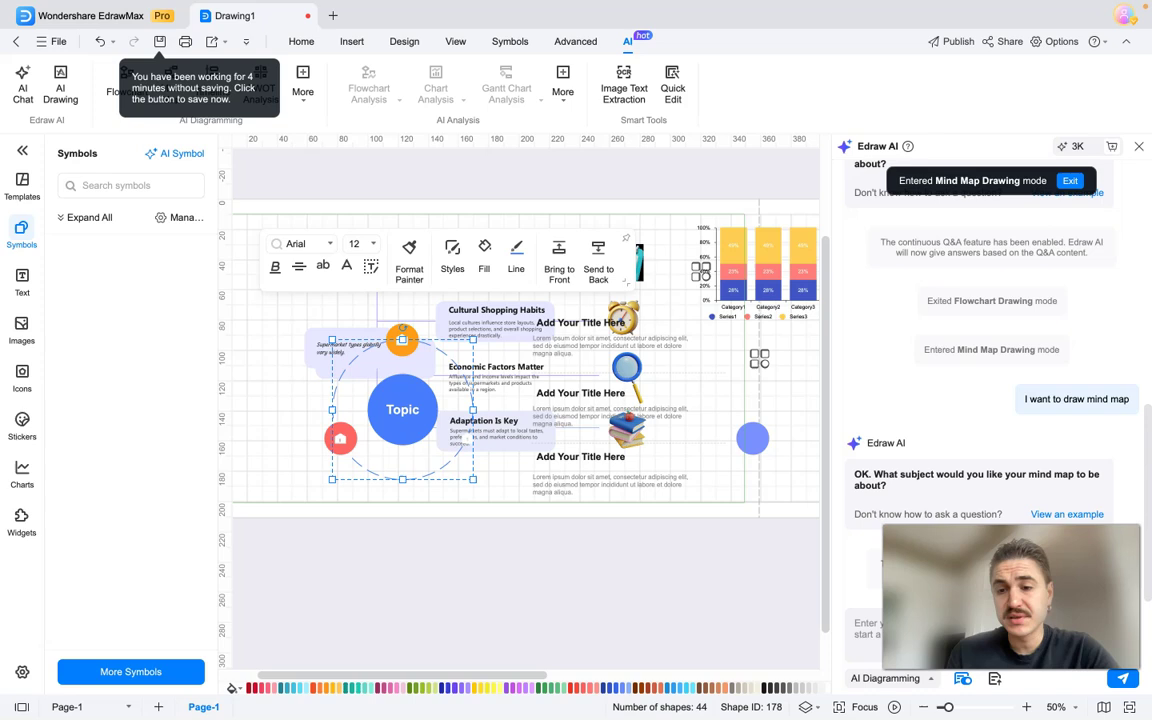
Deselect the Topic layout and view the additional AI diagramming types
{"action": "key", "text": "Escape"}
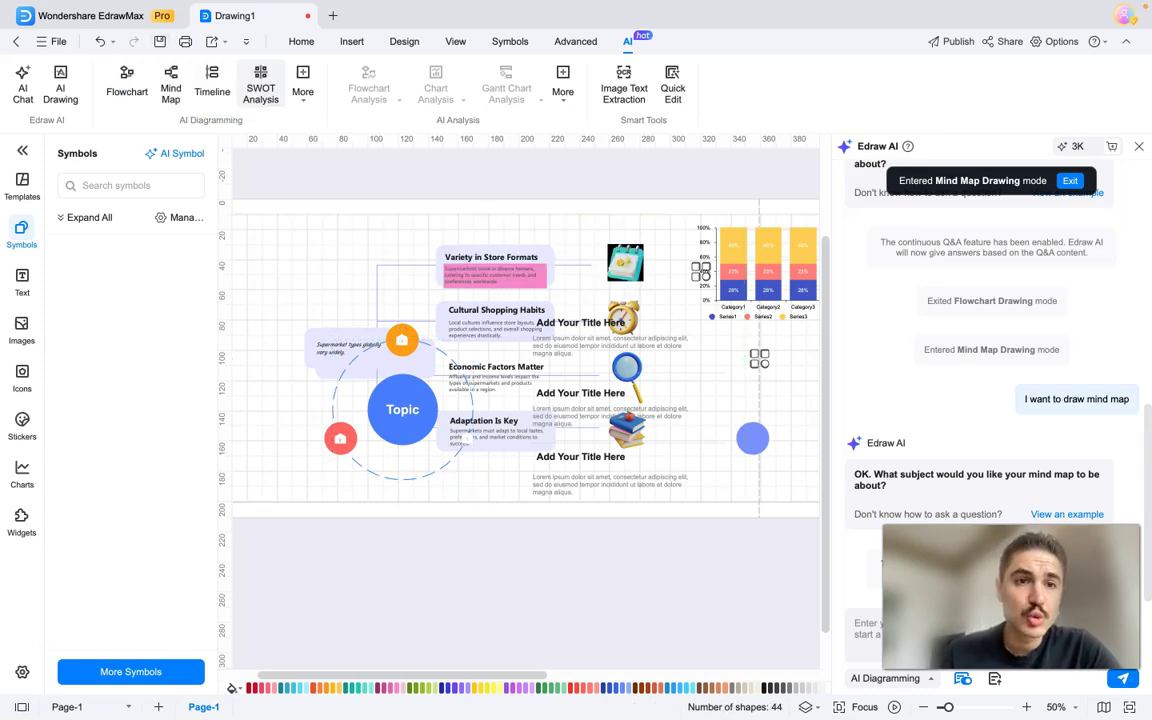
{"action": "left_click", "coordinate": [302, 92]}
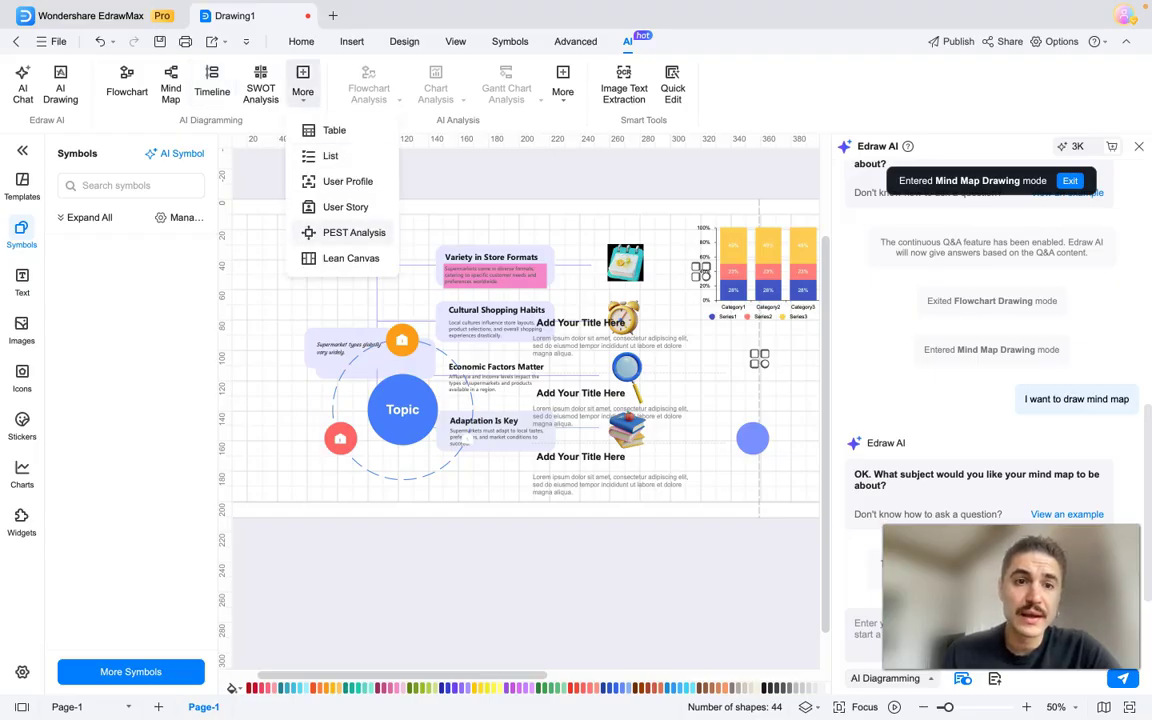
{"action": "left_click", "coordinate": [514, 158]}
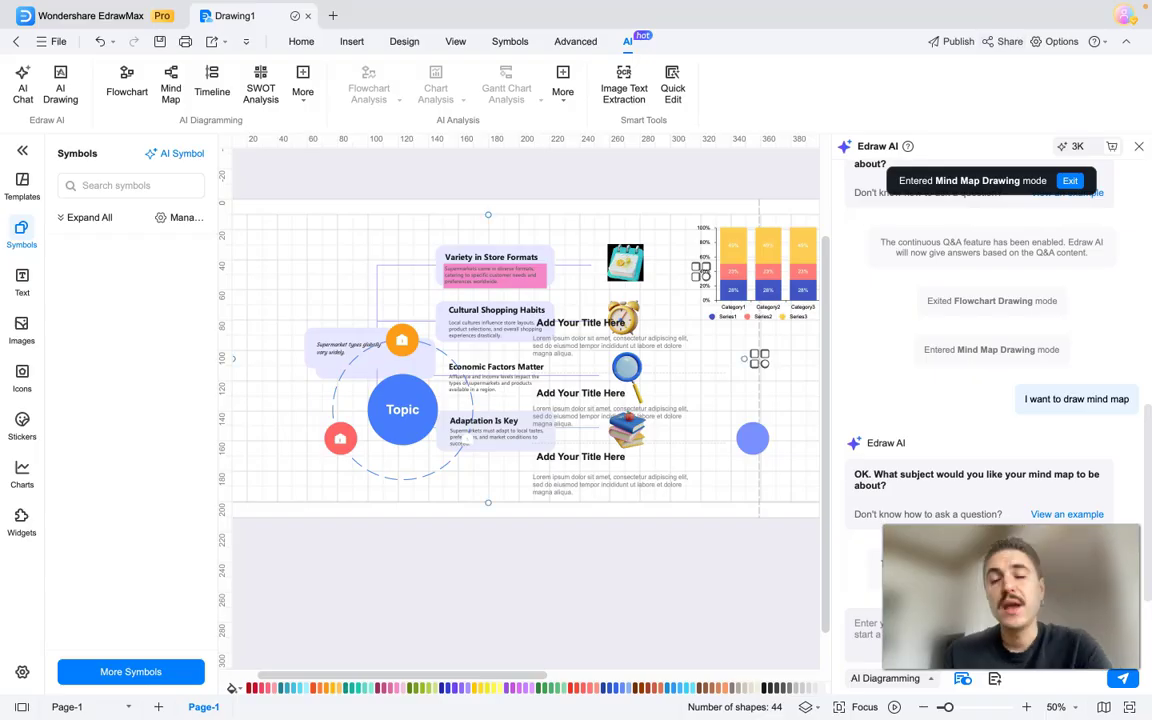
Check the email invite permissions in the drawing's share settings, and enable link sharing so anyone with the link can view it
{"action": "left_click", "coordinate": [490, 262]}
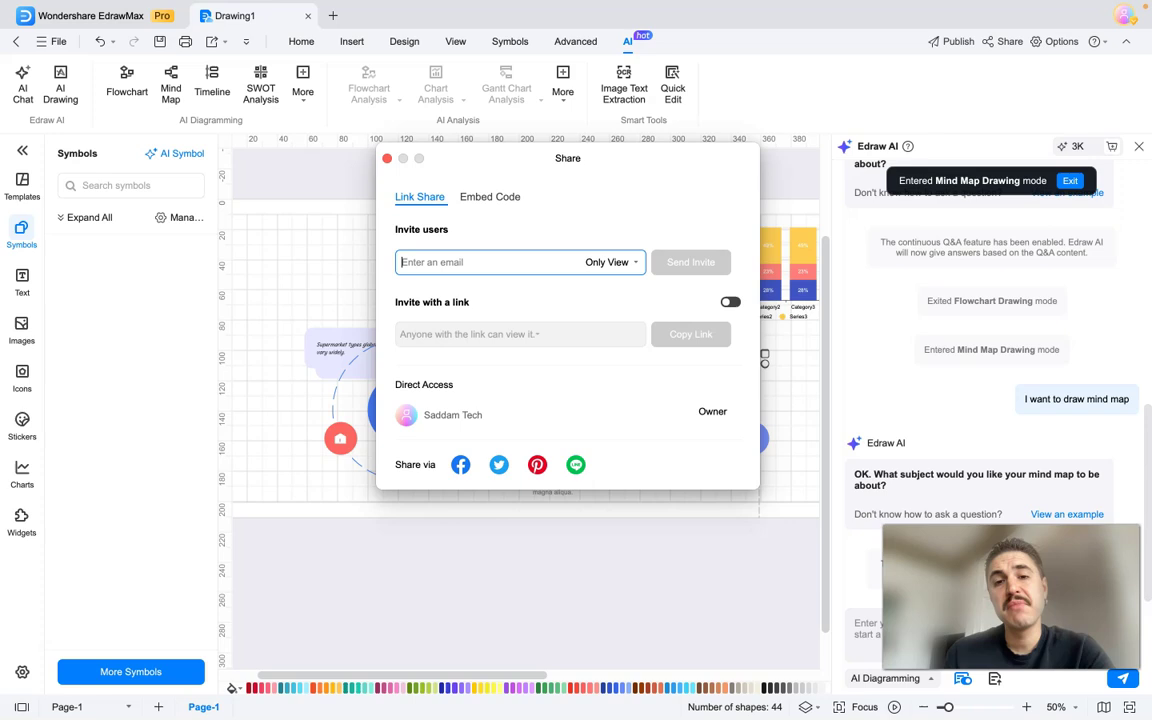
{"action": "left_click", "coordinate": [611, 262]}
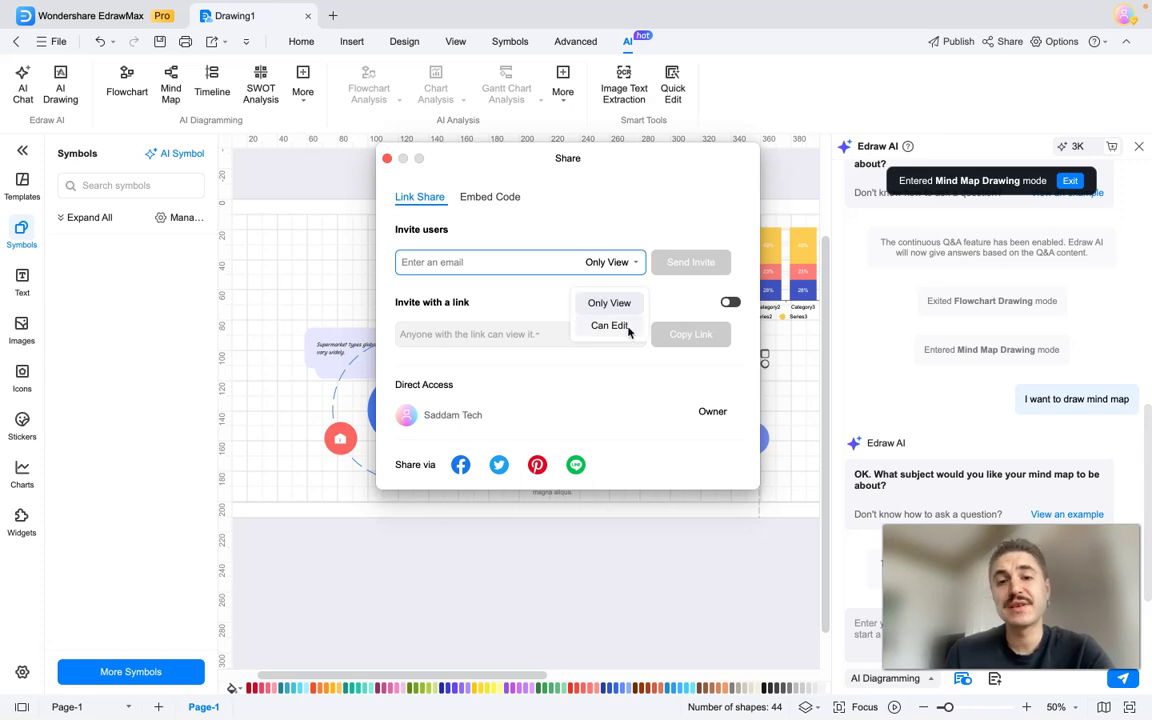
{"action": "left_click", "coordinate": [500, 262]}
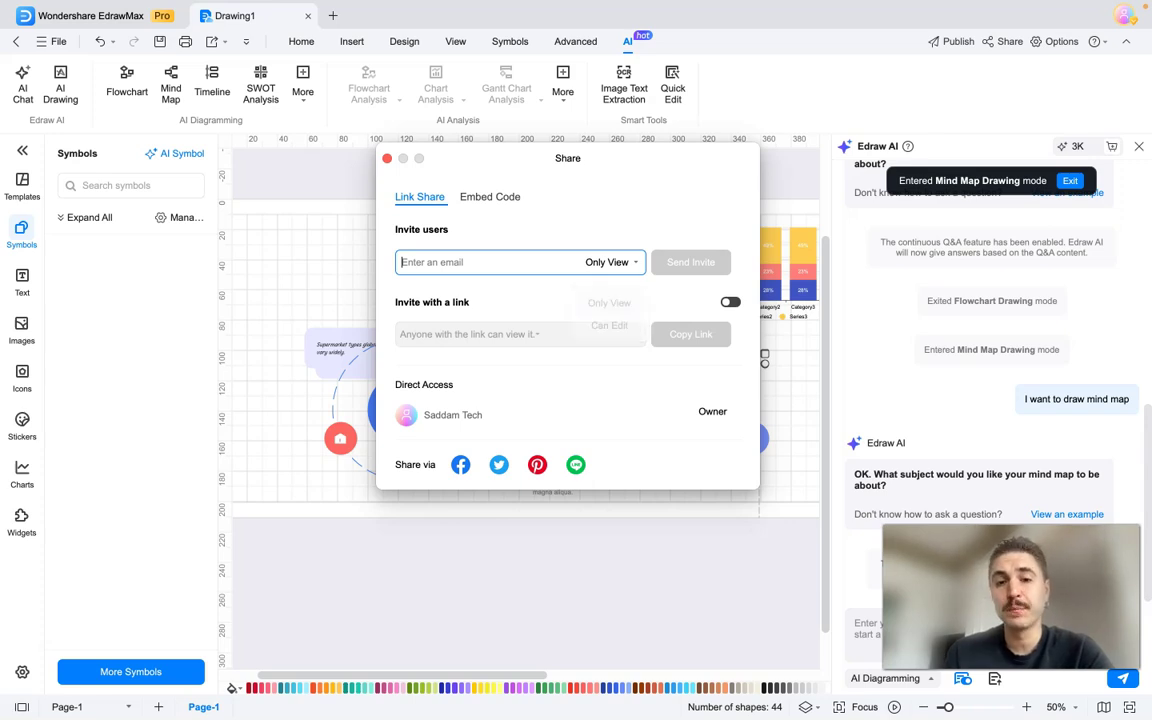
{"action": "left_click", "coordinate": [732, 303]}
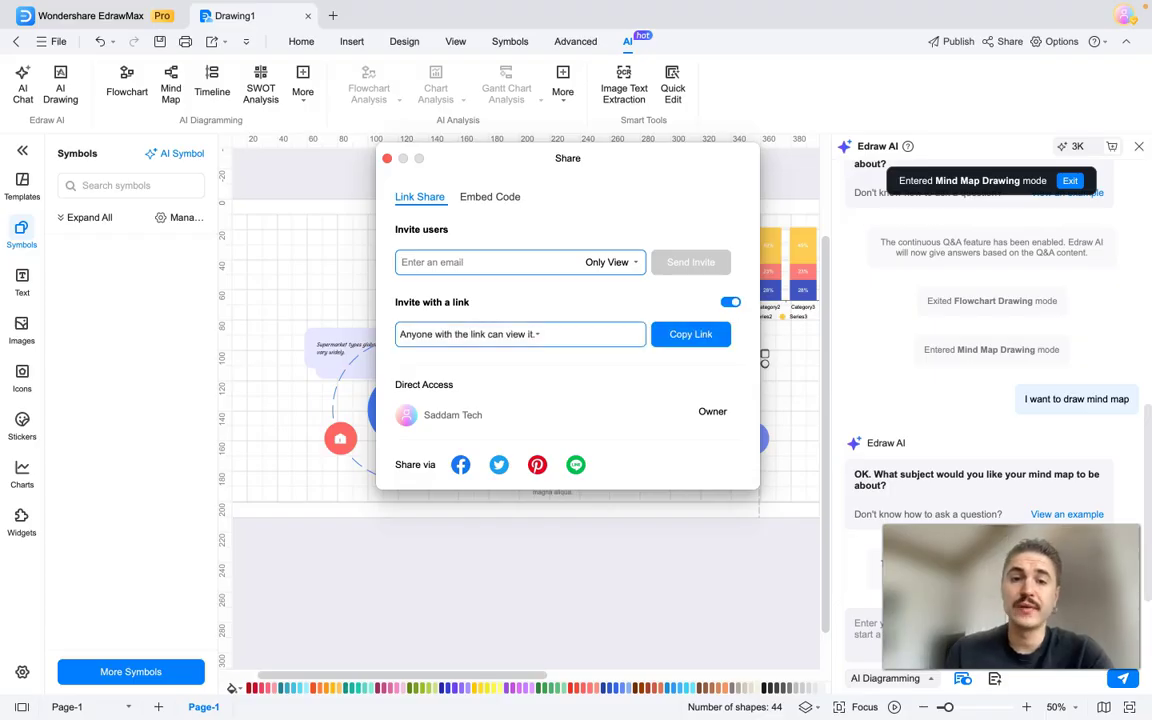
{"action": "left_click", "coordinate": [535, 340]}
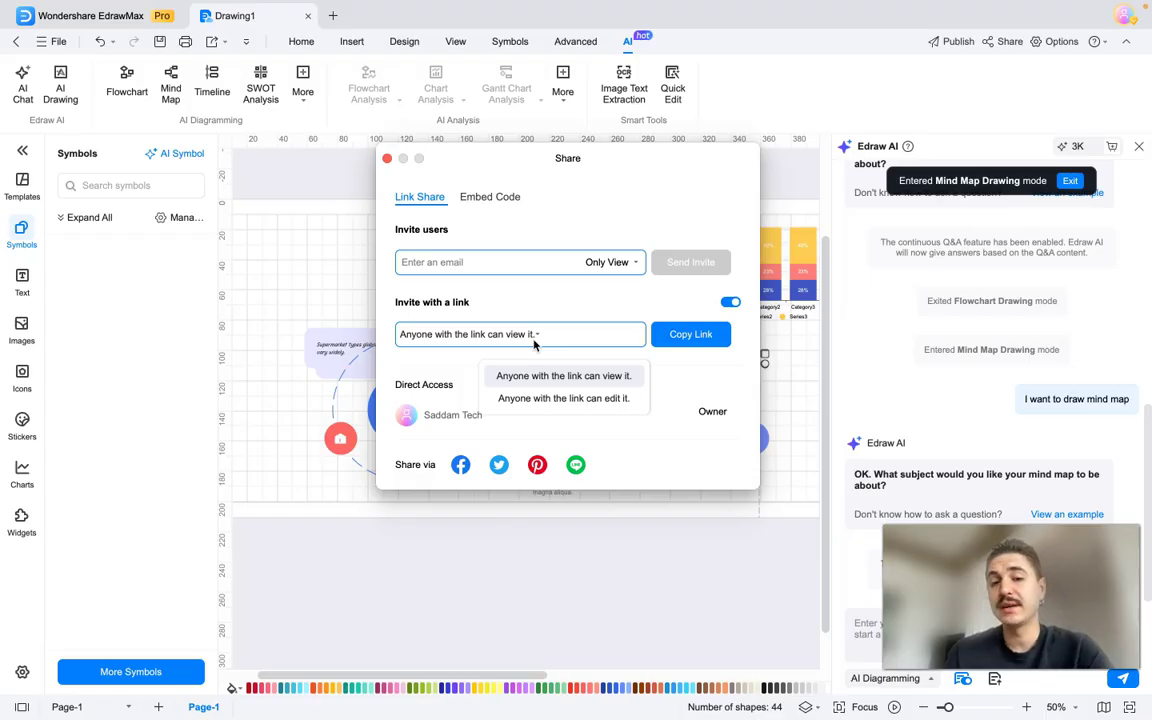
{"action": "left_click", "coordinate": [564, 376]}
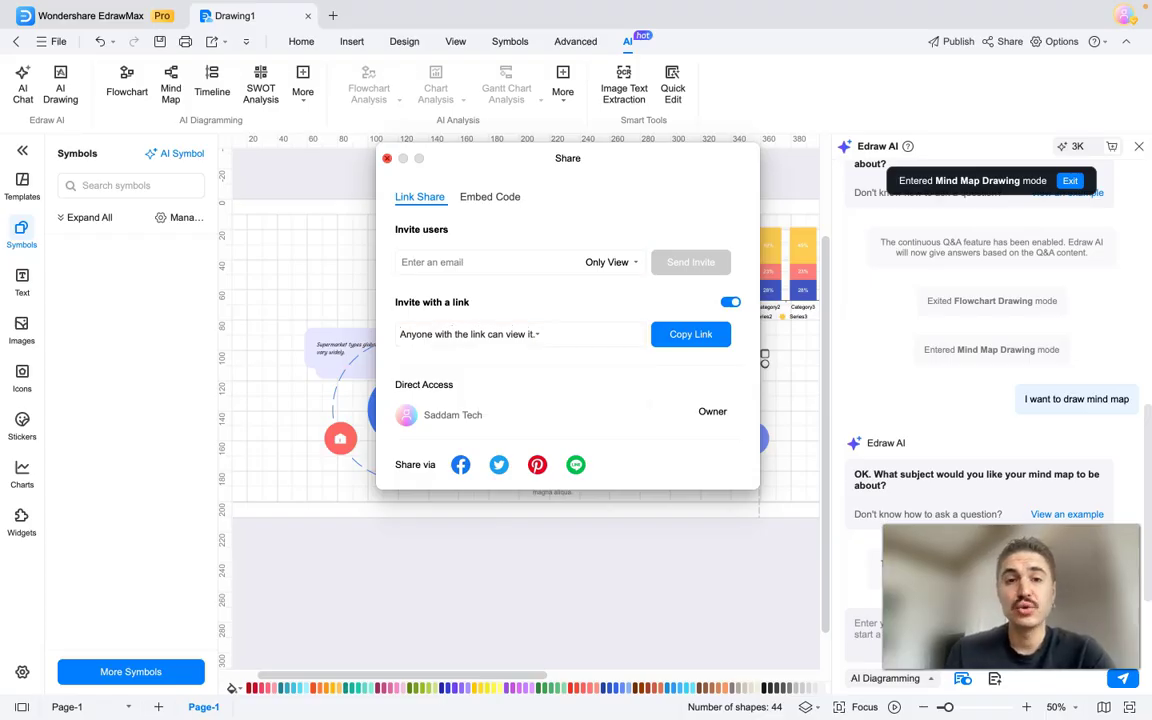
{"action": "left_click", "coordinate": [387, 158]}
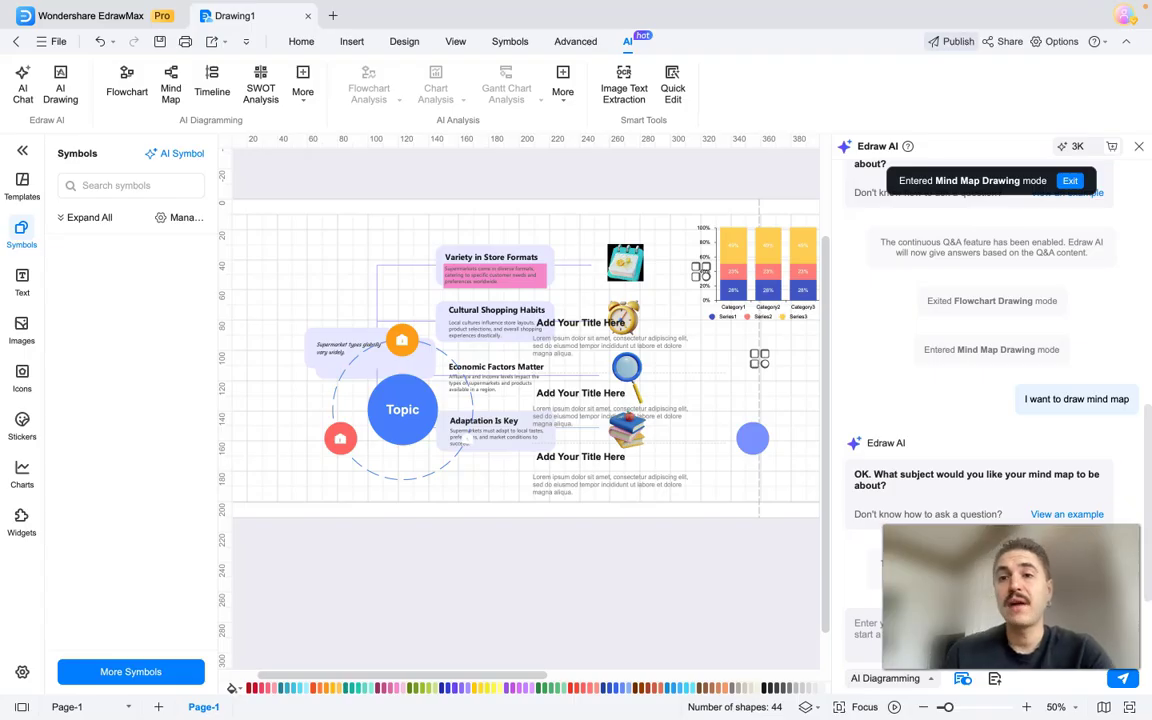
Review the description, language and tag fields of the drawing's Publish form, and close it without publishing
{"action": "left_click", "coordinate": [951, 41]}
{"action": "left_click", "coordinate": [463, 306]}
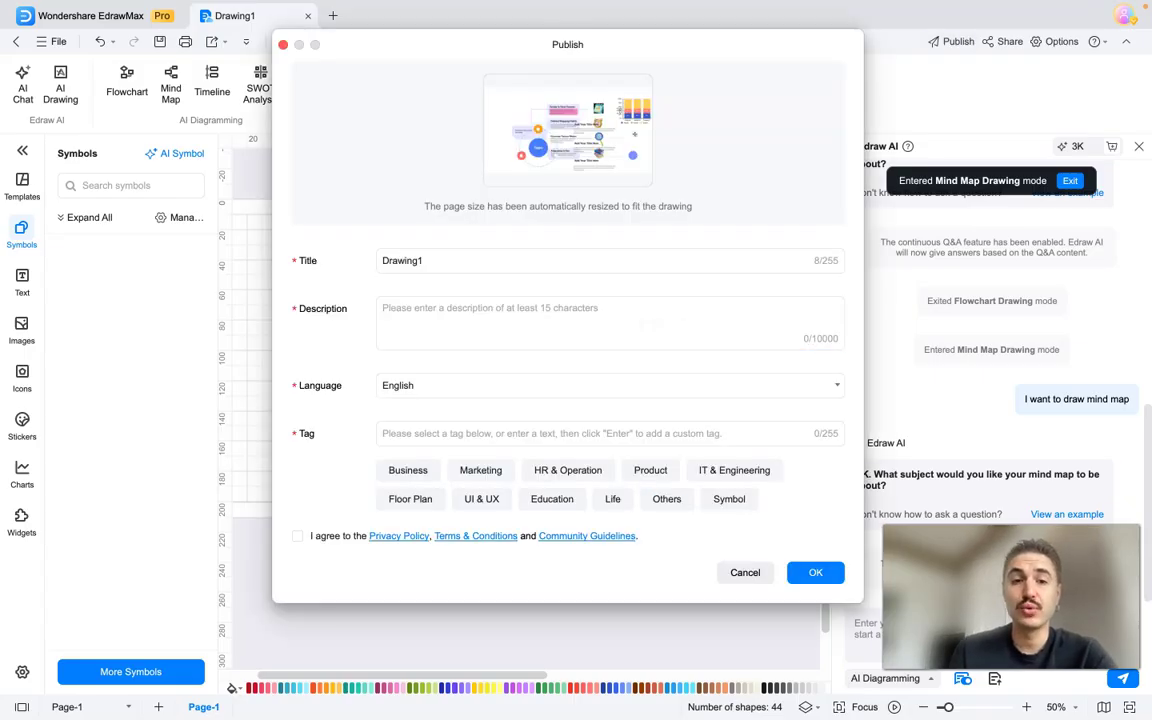
{"action": "key", "text": "Tab"}
{"action": "key", "text": "Tab"}
{"action": "key", "text": "Tab"}
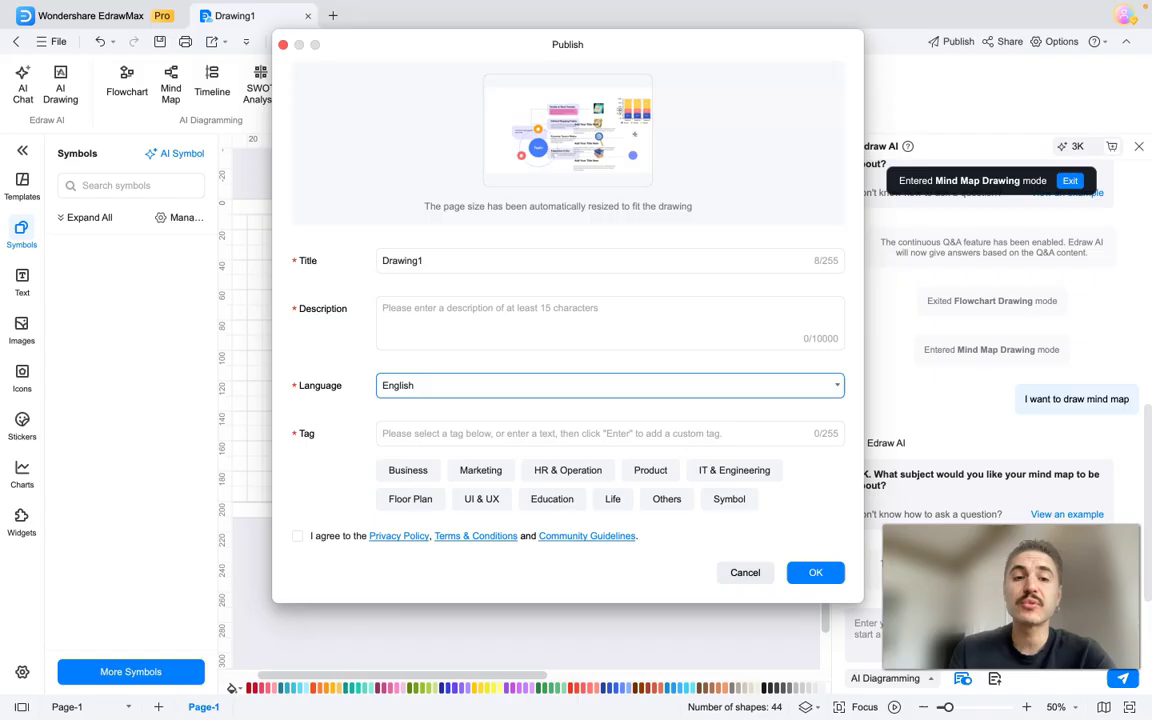
{"action": "left_click", "coordinate": [745, 576]}
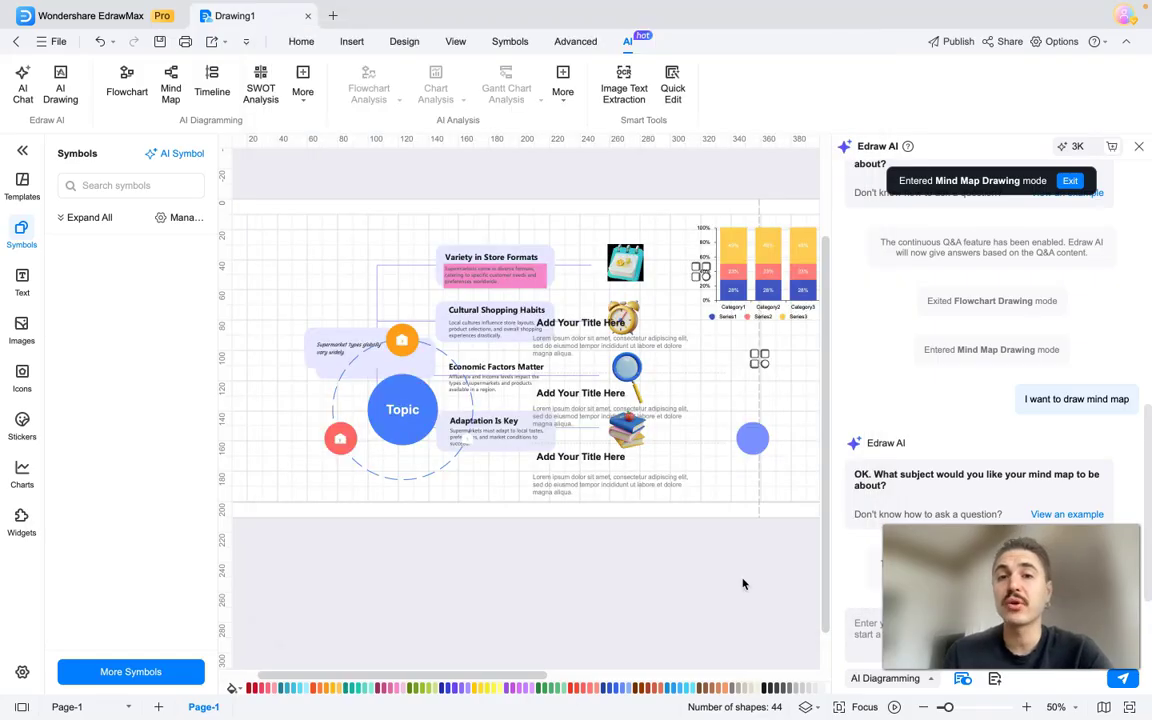